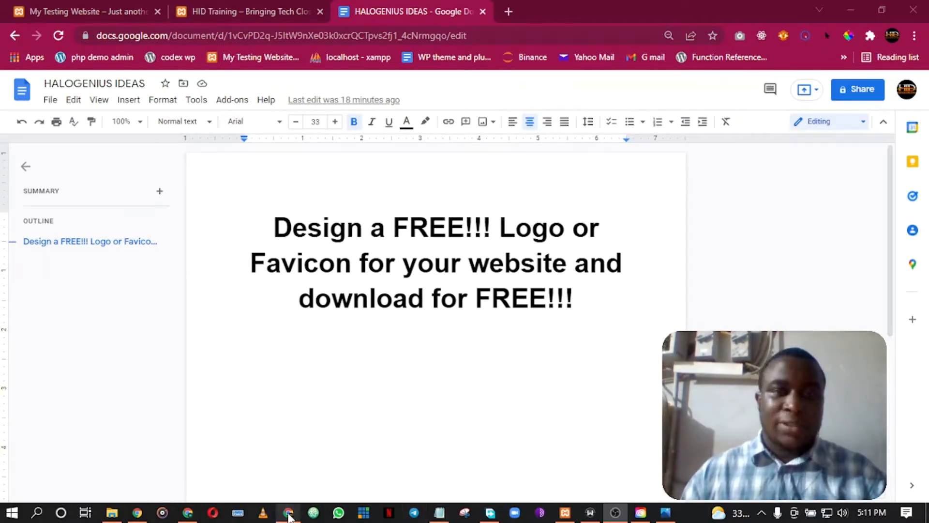
# Bring Chrome to the front and open a new tab beside the Google Docs document.
pyautogui.click(288, 512)
pyautogui.click(508, 12)
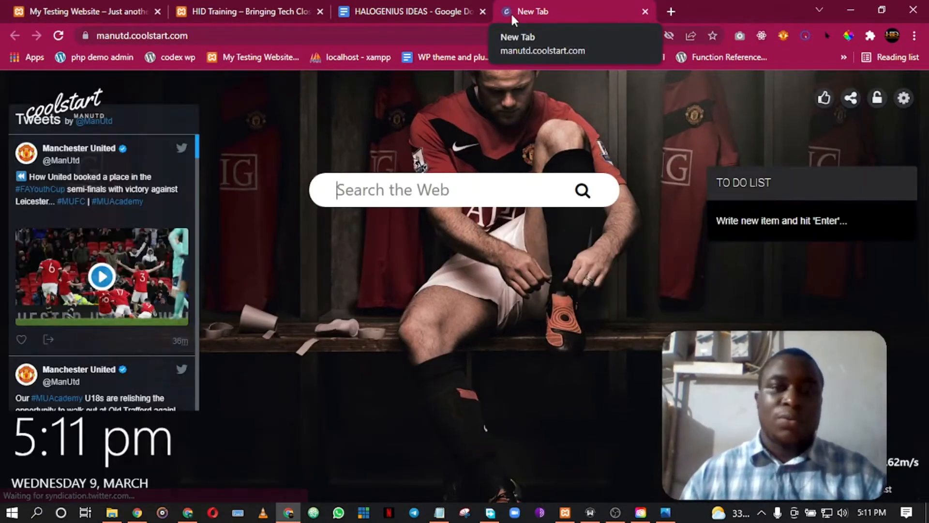
# Go to logomakr.com in the new tab.
pyautogui.click(442, 36)
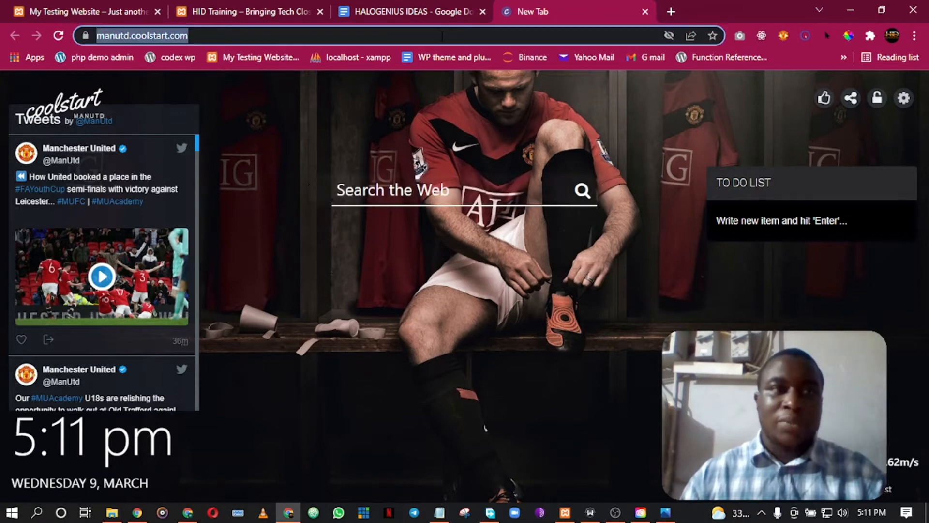
pyautogui.write('logo')
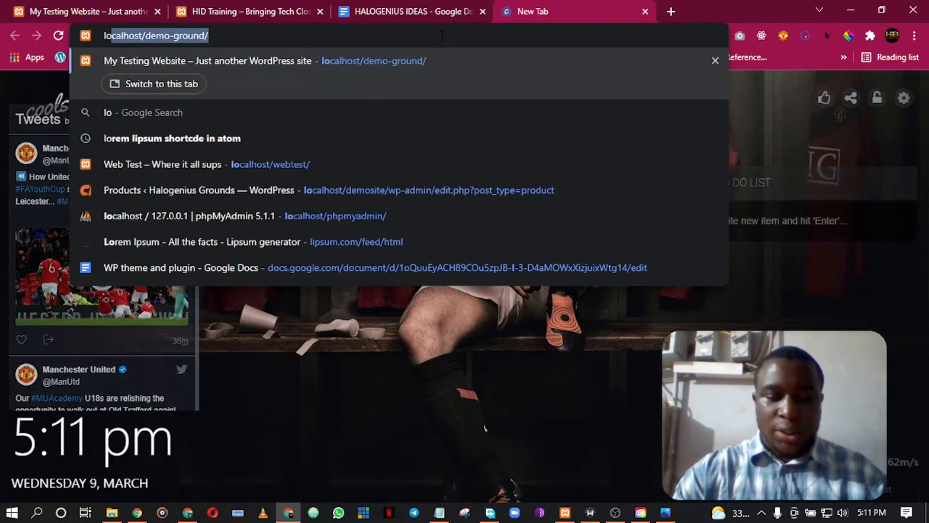
pyautogui.write('makr.com')
pyautogui.press('Return')
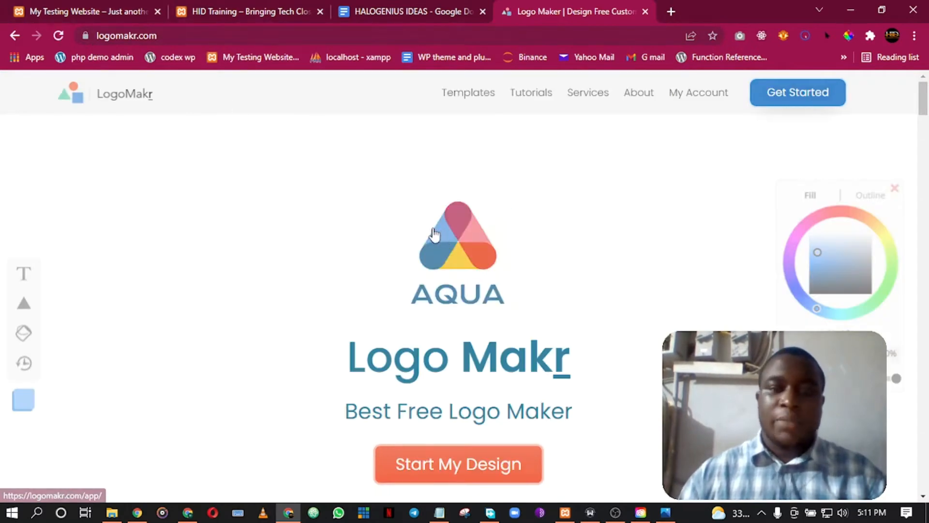
# Browse the LogoMakr home page features, then launch the editor with Start My Design.
pyautogui.scroll(-20, 576, 306)
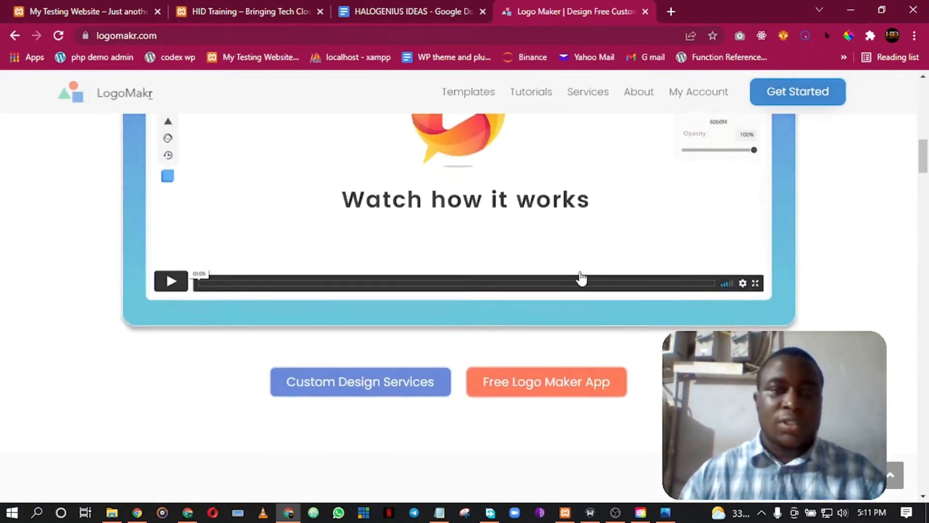
pyautogui.scroll(-8, 576, 265)
pyautogui.scroll(8, 567, 249)
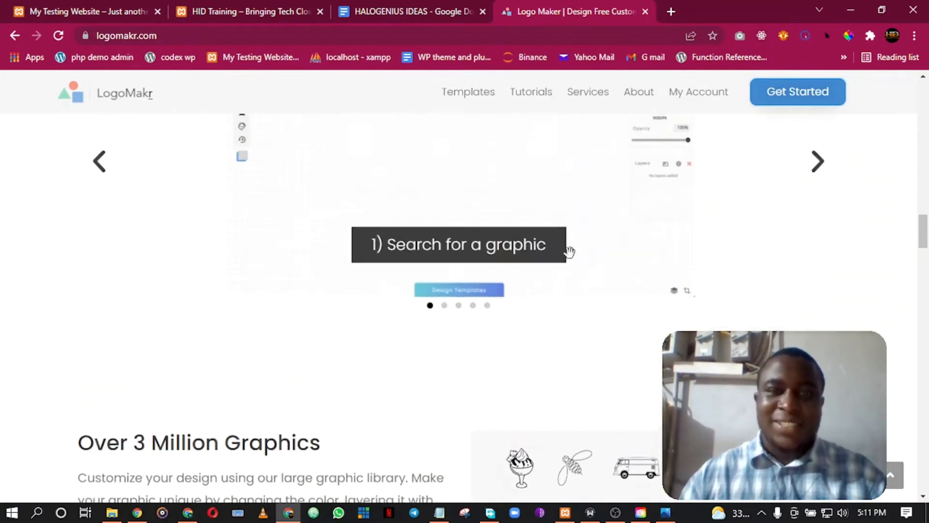
pyautogui.scroll(-5, 533, 262)
pyautogui.scroll(10, 524, 265)
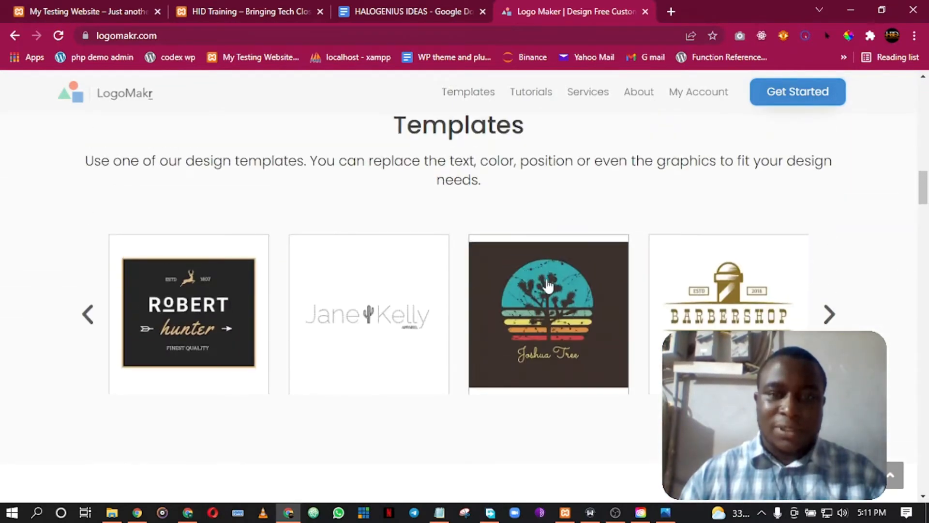
pyautogui.scroll(-15, 666, 298)
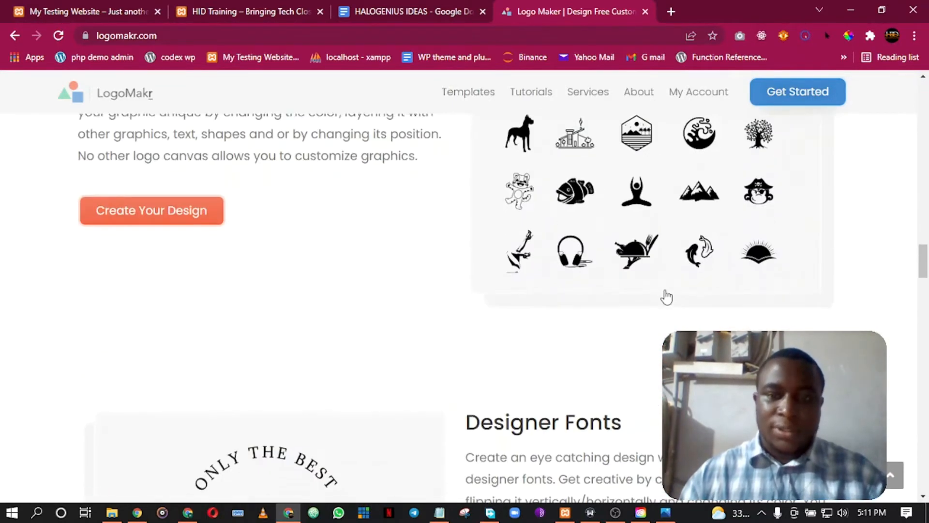
pyautogui.scroll(5, 658, 276)
pyautogui.scroll(-10, 603, 255)
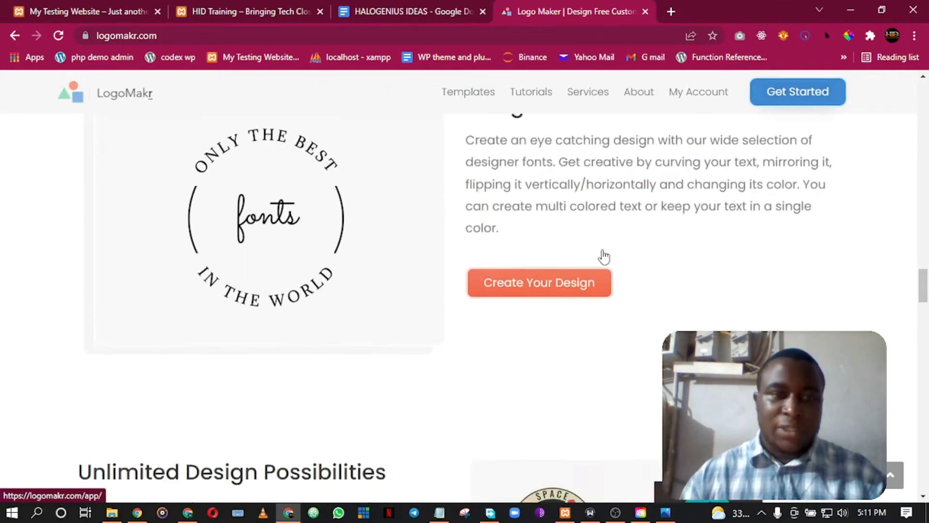
pyautogui.scroll(8, 601, 249)
pyautogui.scroll(15, 601, 249)
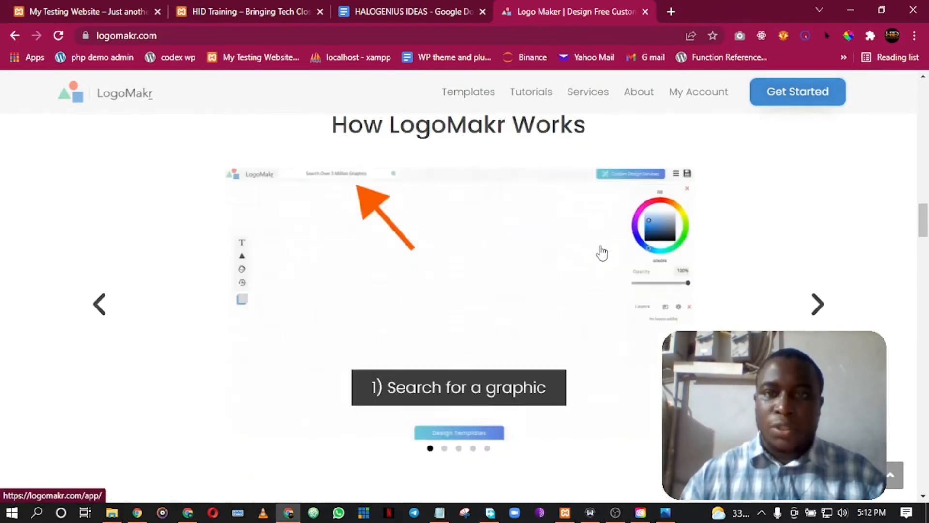
pyautogui.scroll(-5, 601, 242)
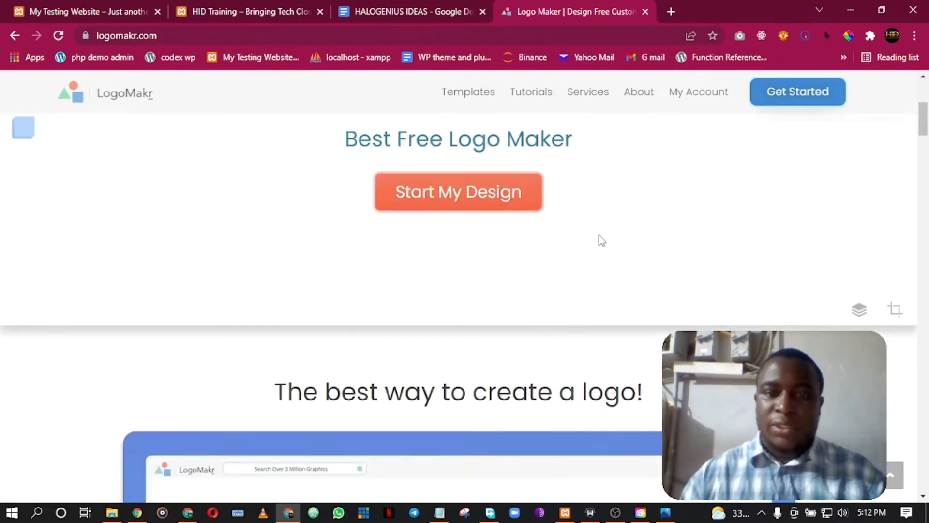
pyautogui.click(476, 198)
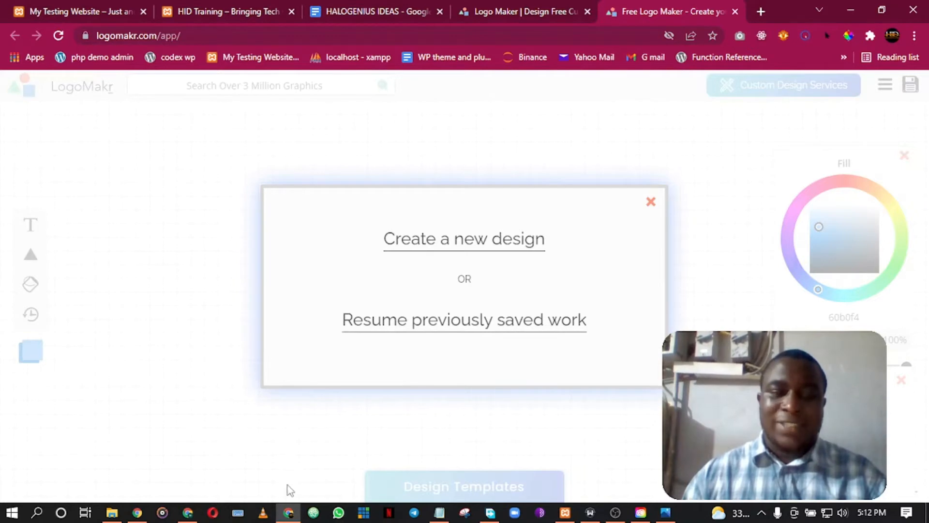
# Return to the LogoMakr editor, create a new blank design and open the graphics search library.
pyautogui.click(289, 514)
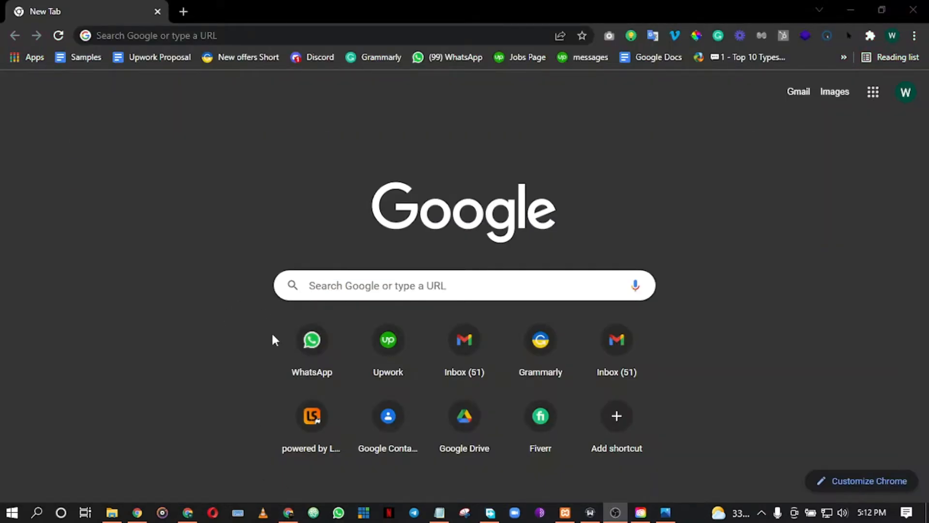
pyautogui.click(289, 513)
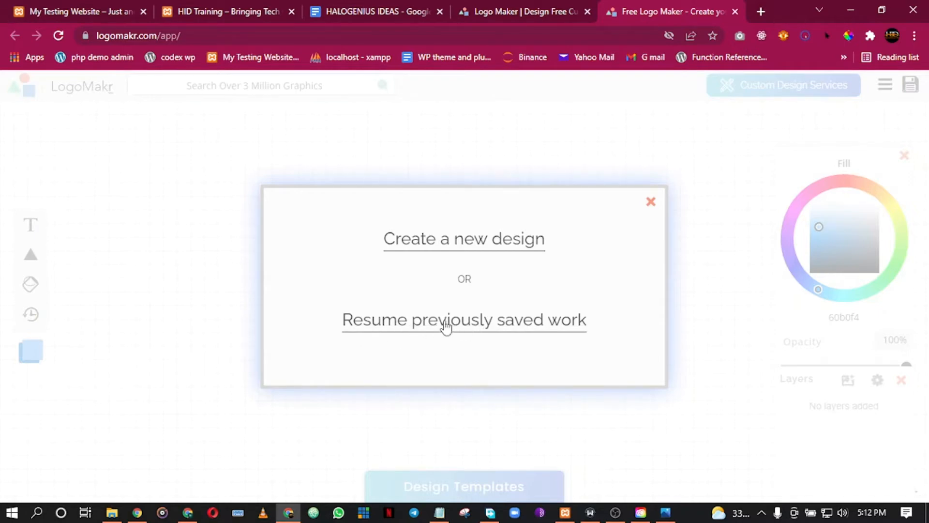
pyautogui.click(433, 249)
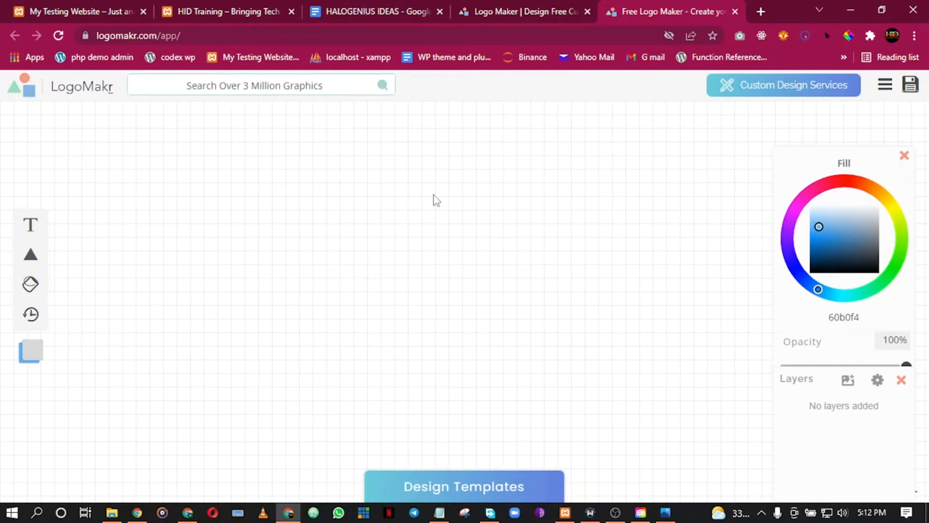
pyautogui.click(243, 89)
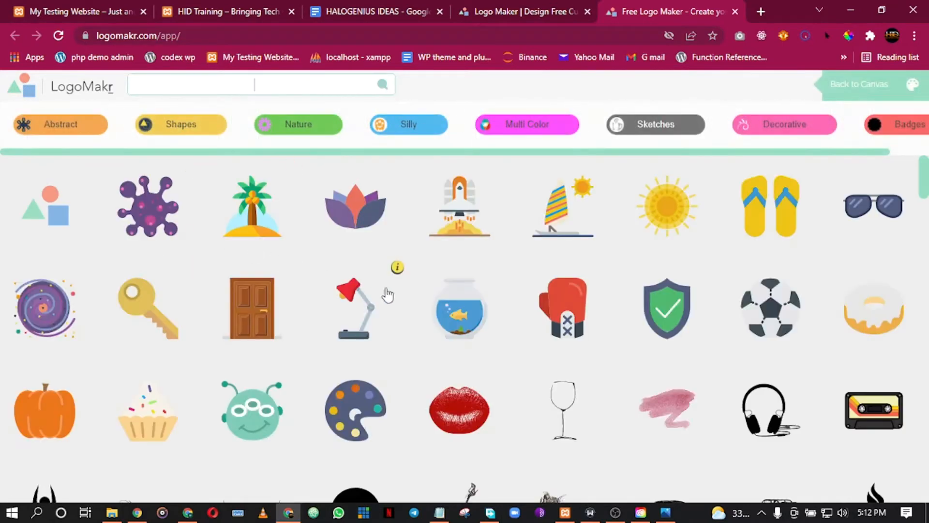
# Scroll the graphics library down and back up to find the black starburst icon.
pyautogui.scroll(-2, 390, 297)
pyautogui.scroll(-14, 390, 296)
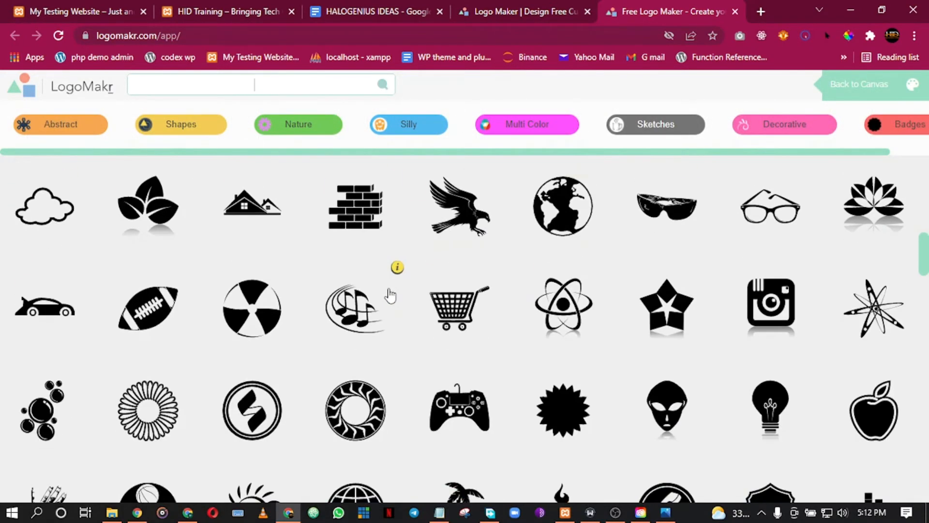
pyautogui.scroll(-12, 390, 293)
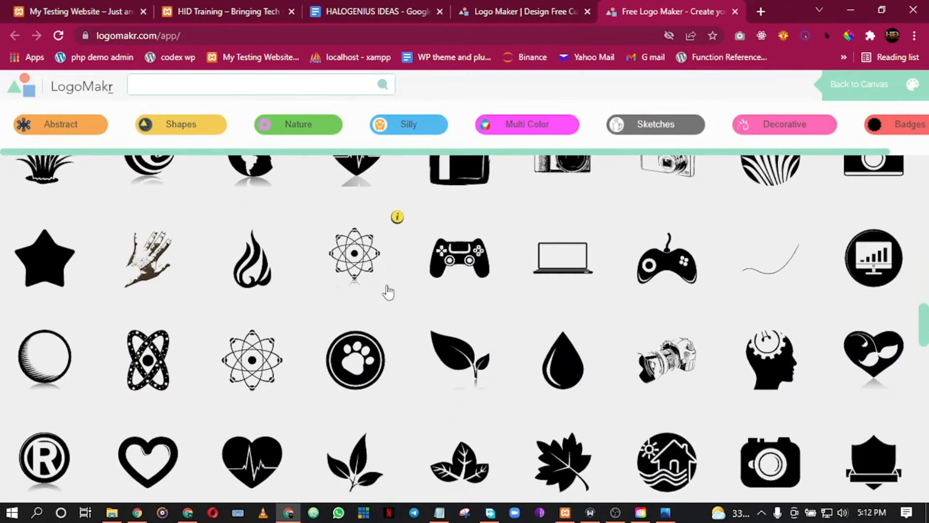
pyautogui.scroll(-12, 388, 292)
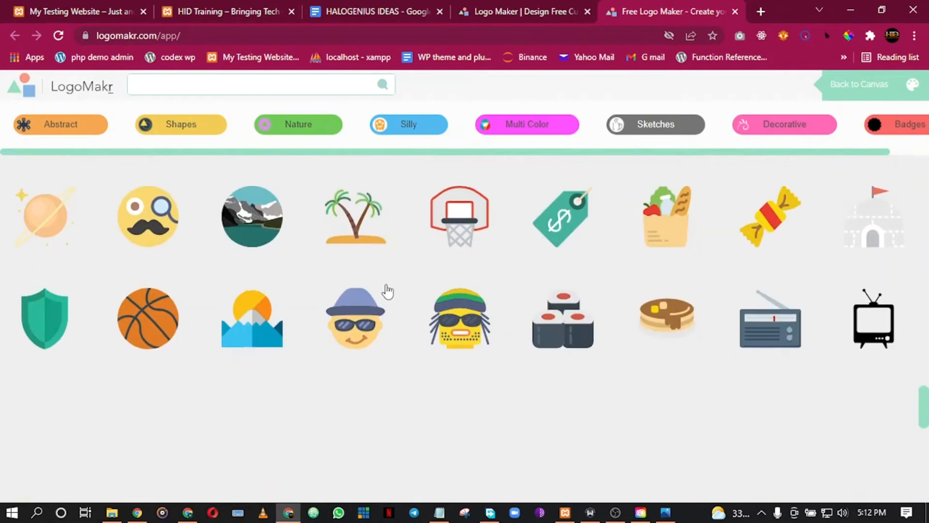
pyautogui.scroll(-8, 387, 292)
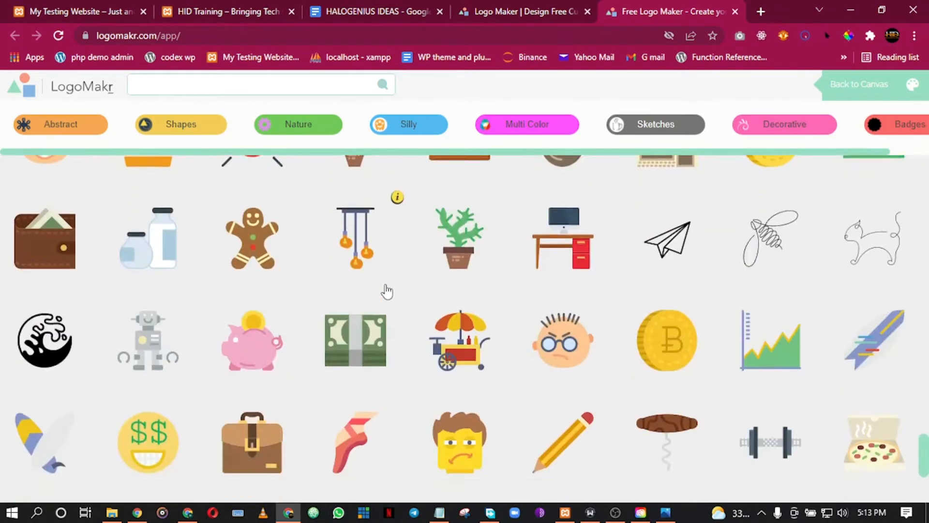
pyautogui.scroll(-1, 387, 292)
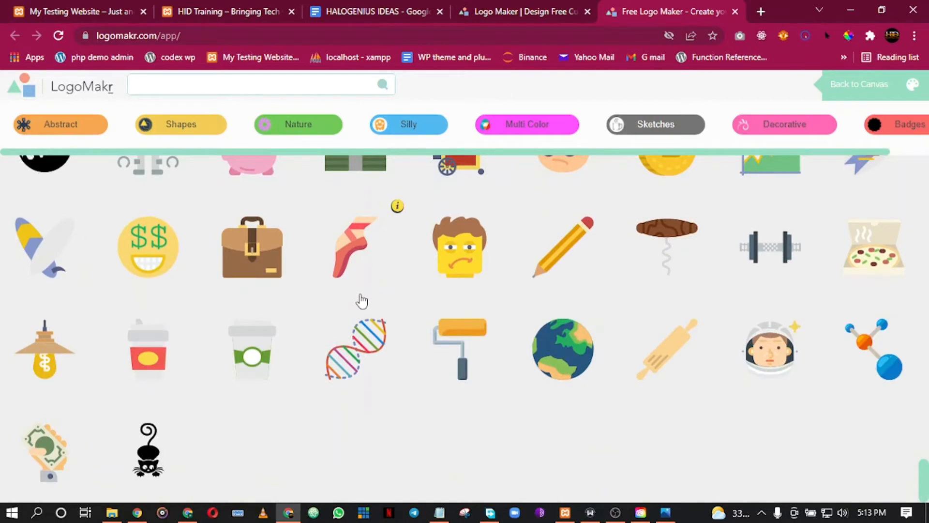
pyautogui.scroll(15, 362, 300)
pyautogui.scroll(6, 362, 295)
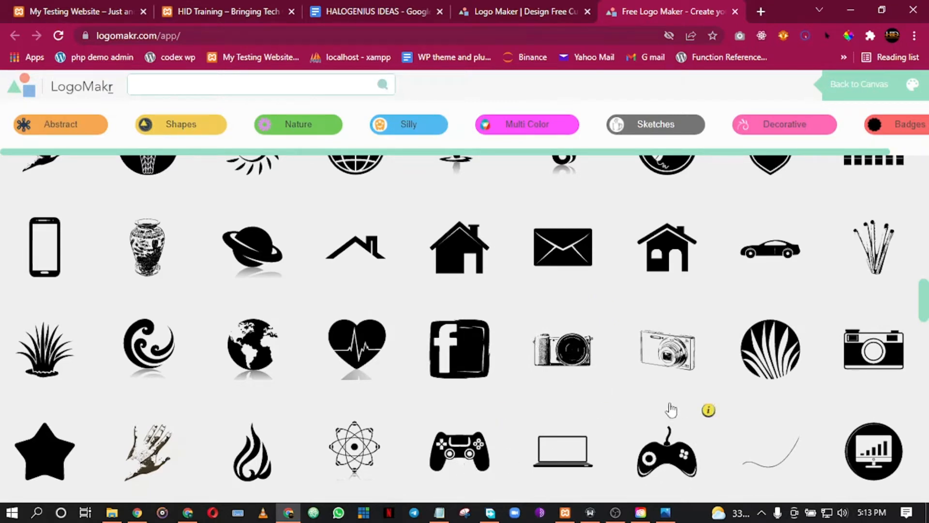
pyautogui.scroll(4, 675, 296)
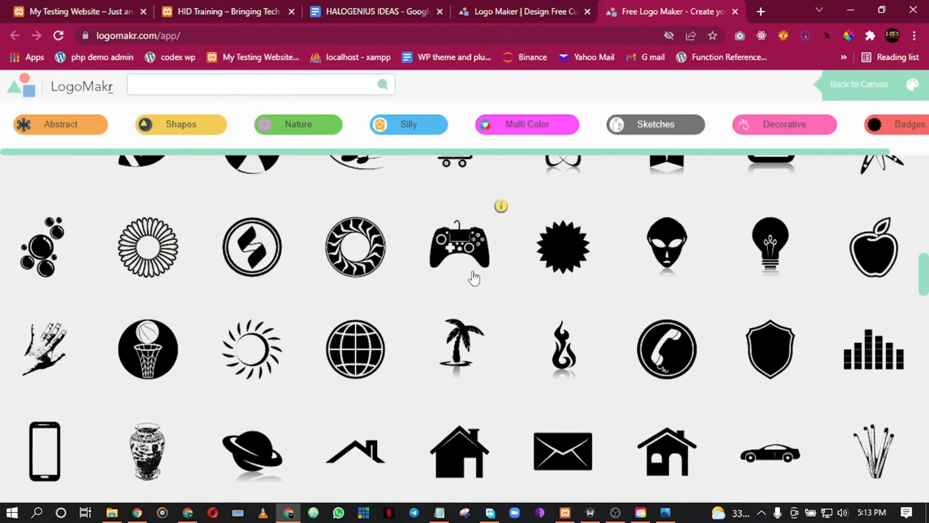
pyautogui.scroll(4, 378, 228)
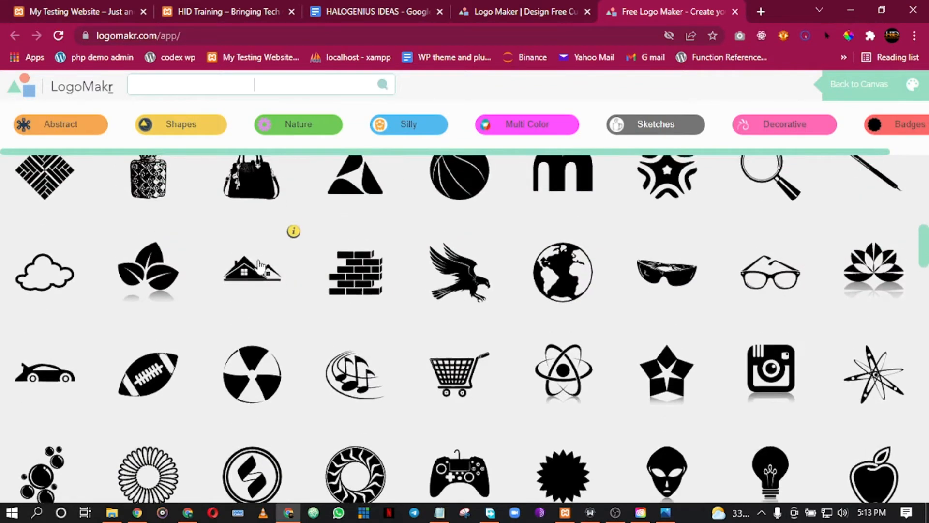
pyautogui.scroll(1, 259, 267)
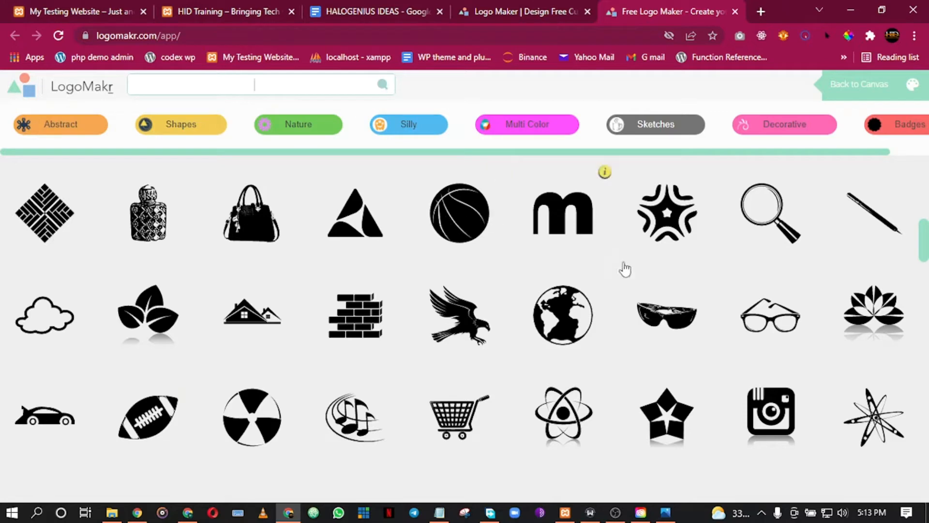
pyautogui.scroll(-3, 660, 269)
pyautogui.scroll(-1, 91, 307)
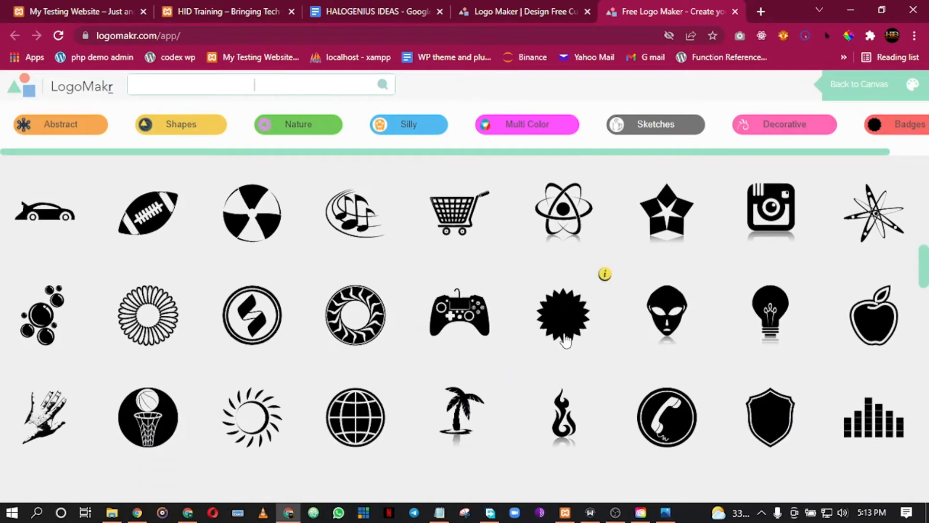
pyautogui.scroll(-1, 626, 368)
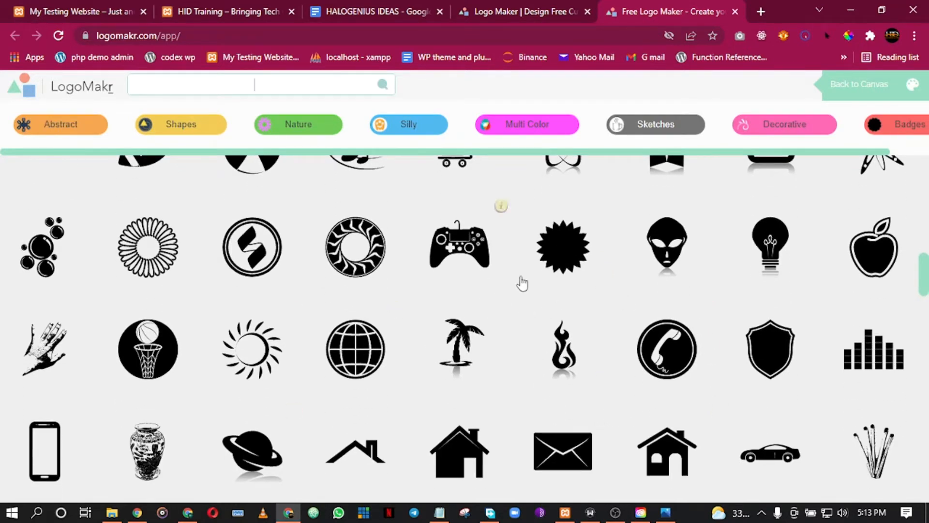
# Add the black starburst graphic to the canvas and move it up and left.
pyautogui.click(565, 257)
pyautogui.click(578, 272)
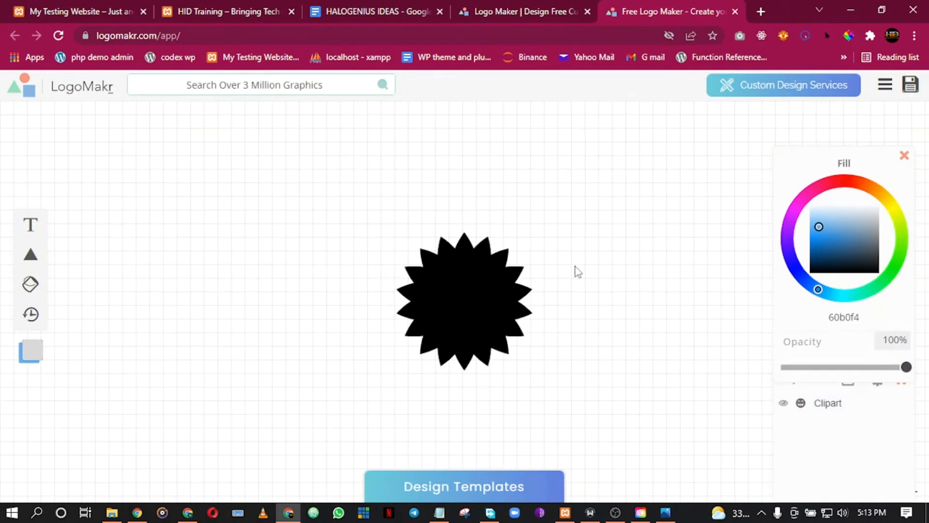
pyautogui.moveTo(470, 292); pyautogui.dragTo(376, 271)
pyautogui.click(550, 252)
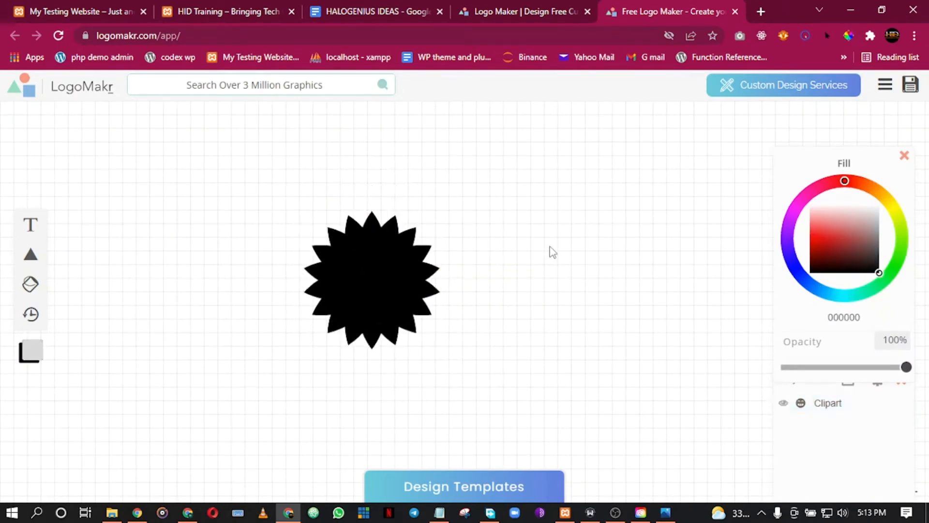
# Try 32% opacity and pink c07b7b on the starburst, settle on solid black, then add a text object.
pyautogui.click(354, 274)
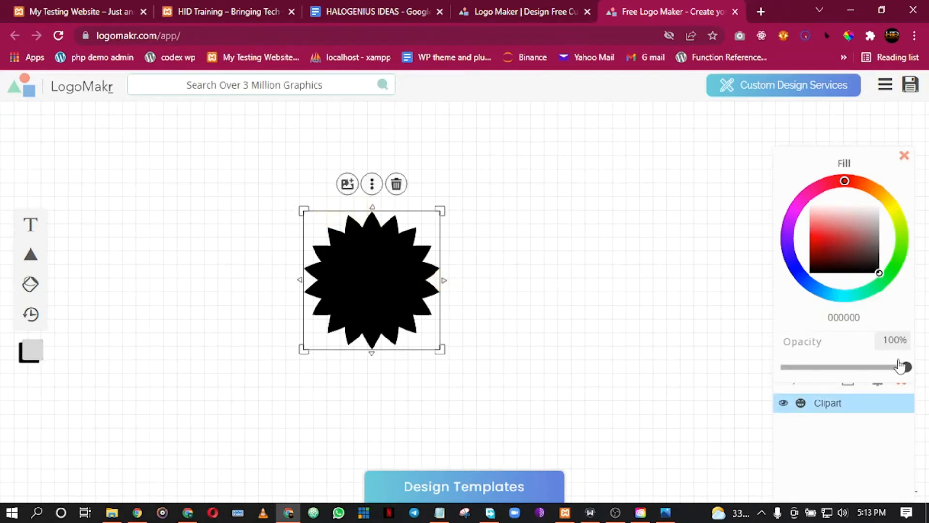
pyautogui.moveTo(907, 369)
pyautogui.mouseDown()
pyautogui.moveTo(823, 371)
pyautogui.moveTo(920, 373)
pyautogui.mouseUp()
pyautogui.moveTo(845, 213); pyautogui.dragTo(892, 289)
pyautogui.click(577, 225)
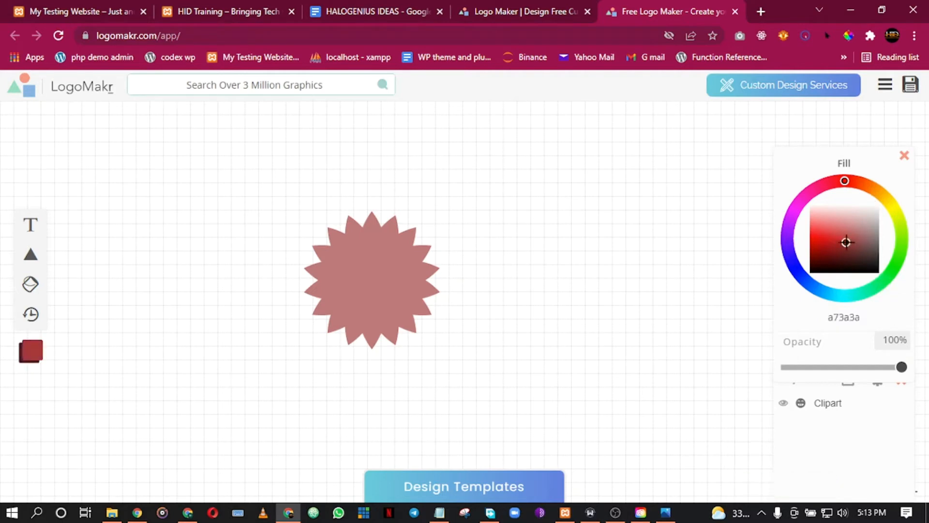
pyautogui.click(442, 312)
pyautogui.moveTo(849, 238); pyautogui.dragTo(922, 289)
pyautogui.click(150, 285)
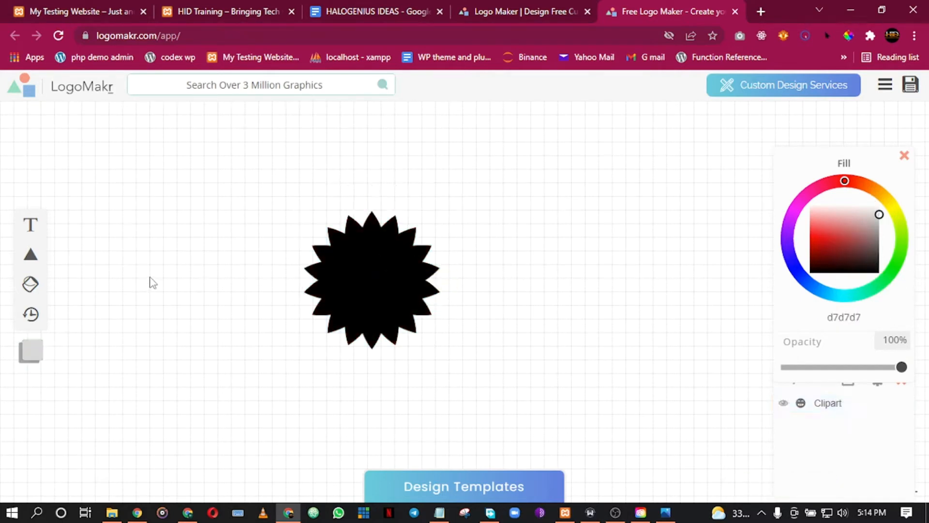
pyautogui.click(30, 226)
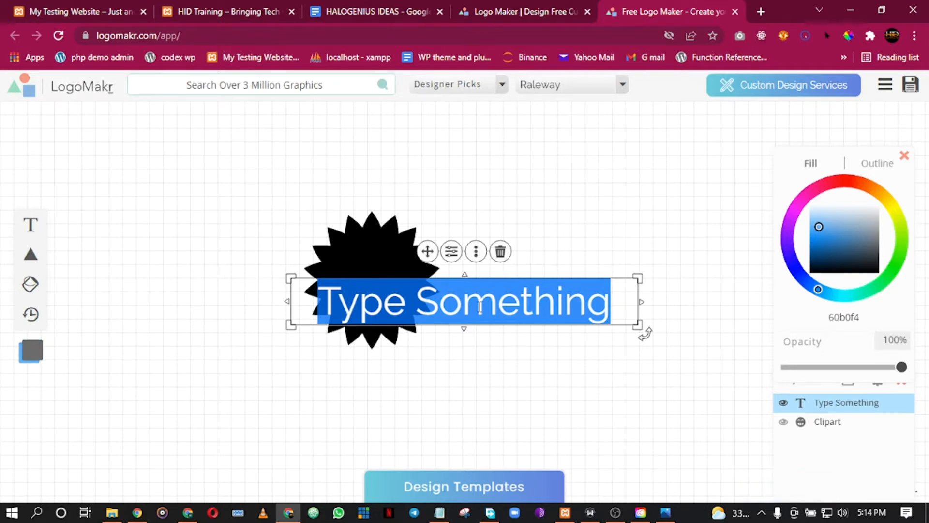
# Type 'Halogenius' and 'Ideas' on two separate lines in the text object.
pyautogui.write('Halogenius')
pyautogui.press('Return')
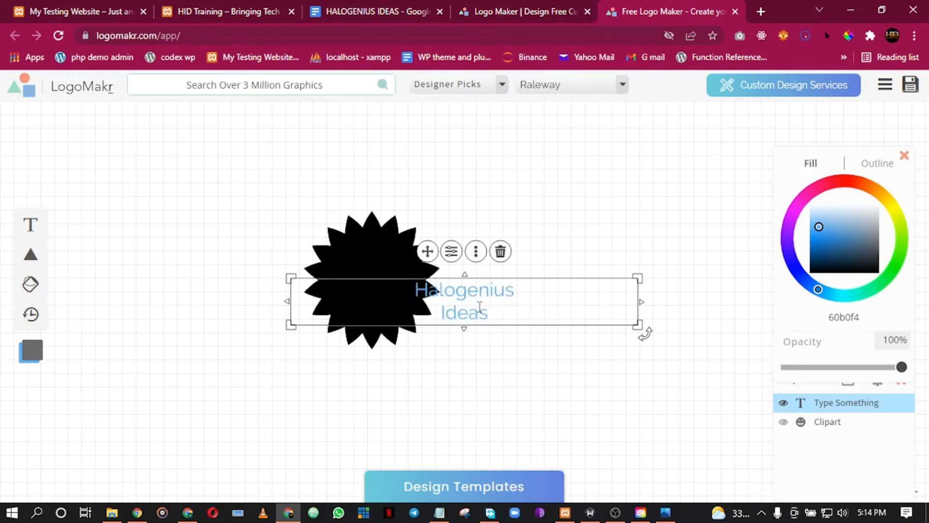
pyautogui.click(570, 392)
pyautogui.click(478, 292)
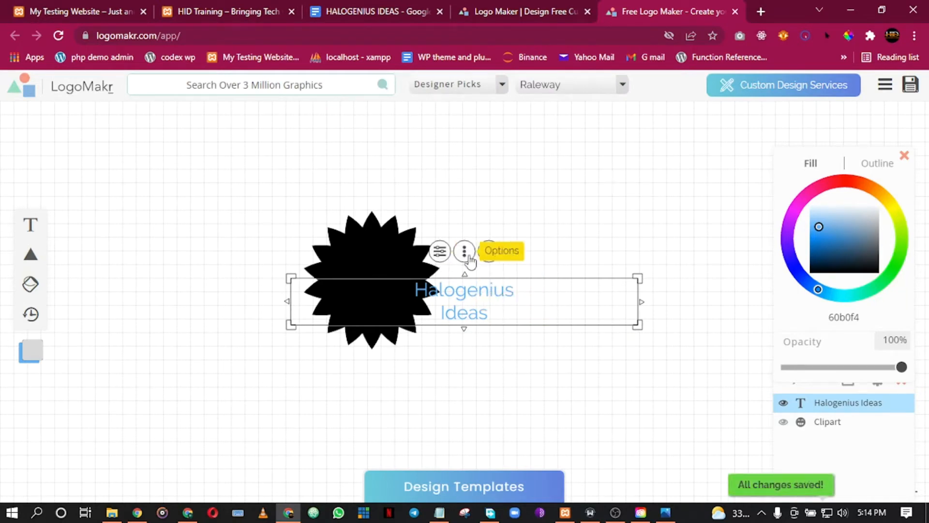
# Open and dismiss the text Options, delete the text, then restore it with Redo.
pyautogui.click(464, 256)
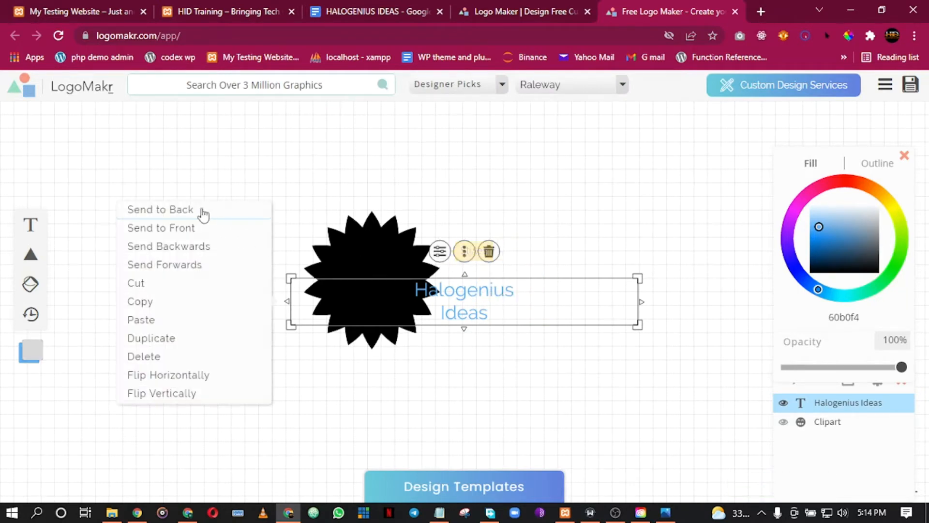
pyautogui.click(452, 192)
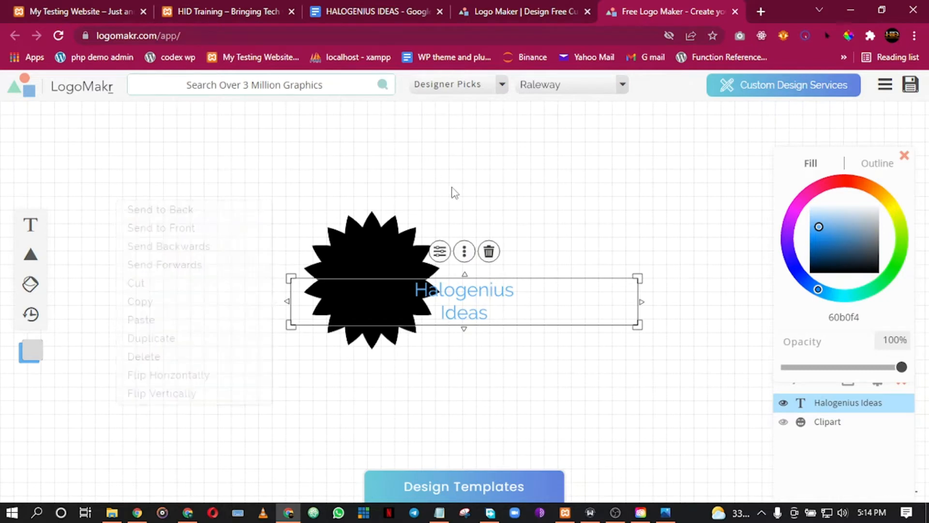
pyautogui.click(473, 296)
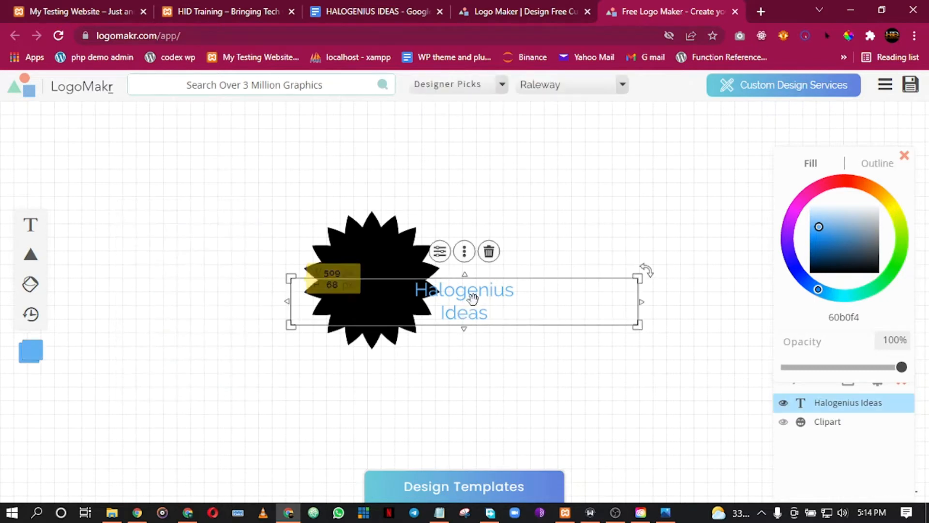
pyautogui.click(489, 252)
pyautogui.moveTo(45, 312)
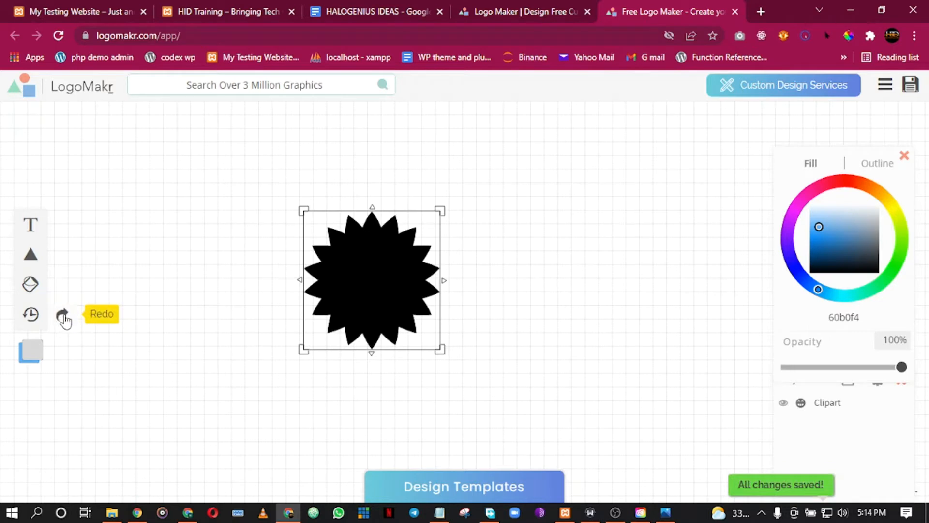
pyautogui.click(63, 317)
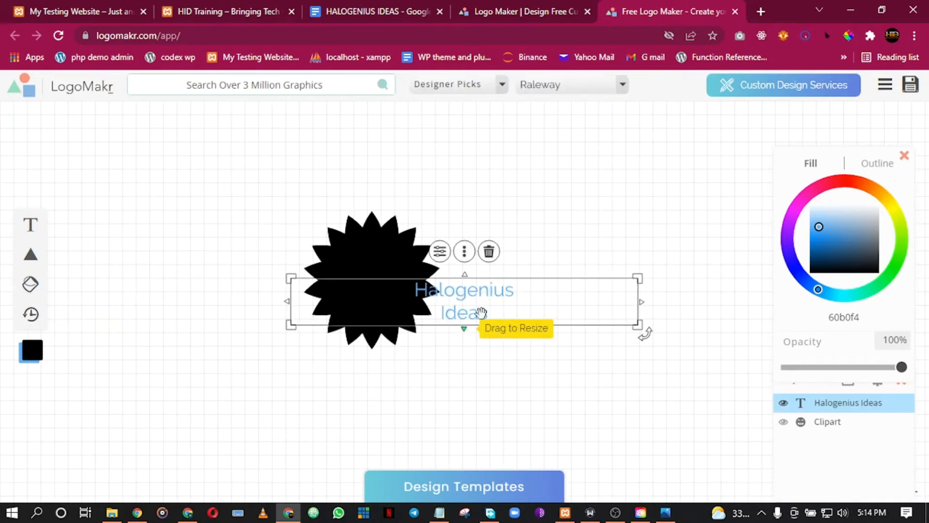
# Left-align the Halogenius Ideas text using Align Left in Styles.
pyautogui.doubleClick(457, 297)
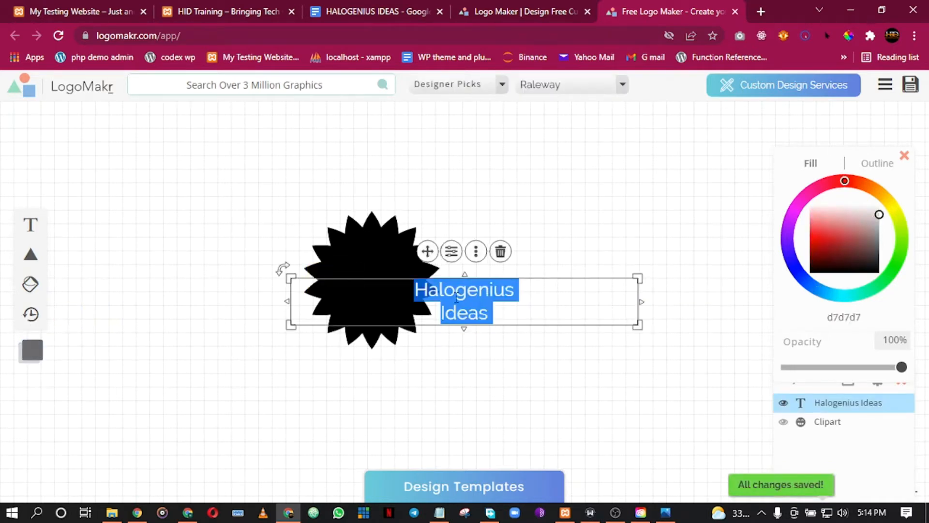
pyautogui.click(516, 369)
pyautogui.click(479, 300)
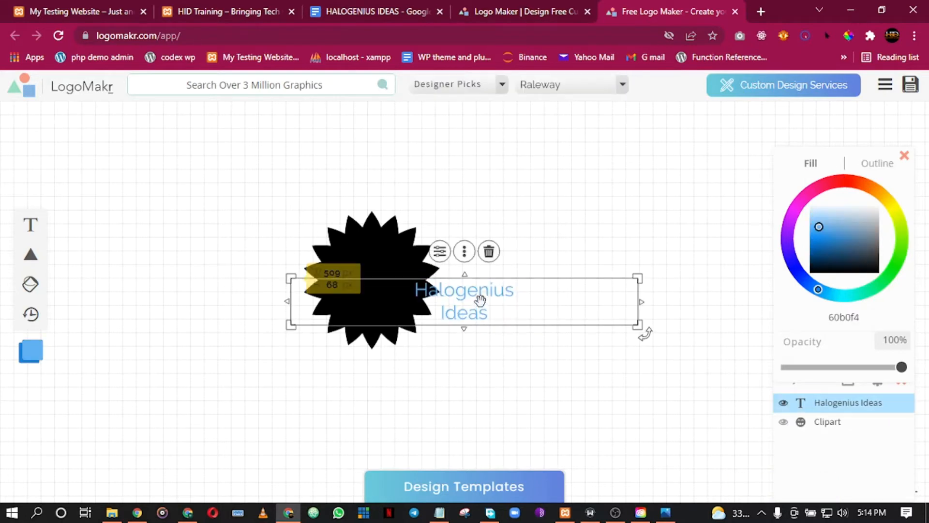
pyautogui.click(439, 253)
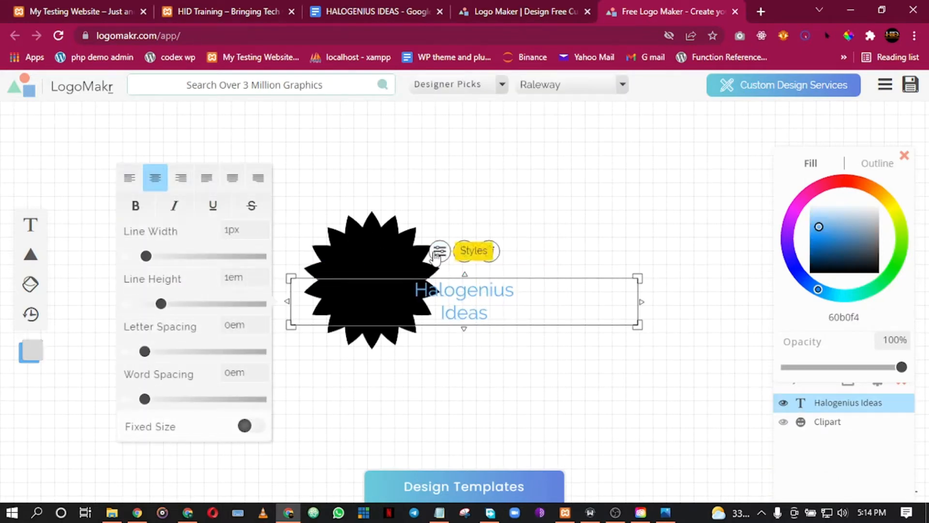
pyautogui.click(128, 184)
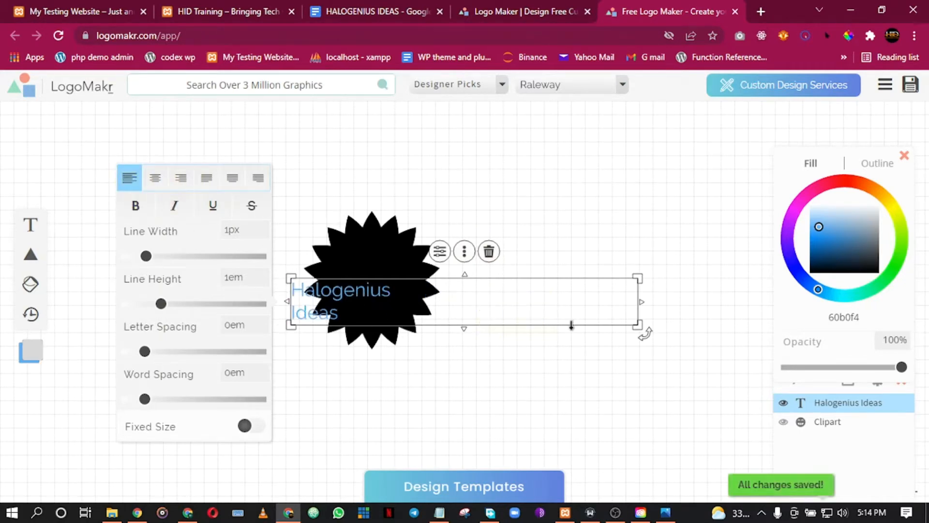
# Resize the text box and move it off the starburst to its right.
pyautogui.moveTo(641, 302); pyautogui.dragTo(583, 431)
pyautogui.moveTo(327, 308); pyautogui.dragTo(484, 242)
pyautogui.click(531, 267)
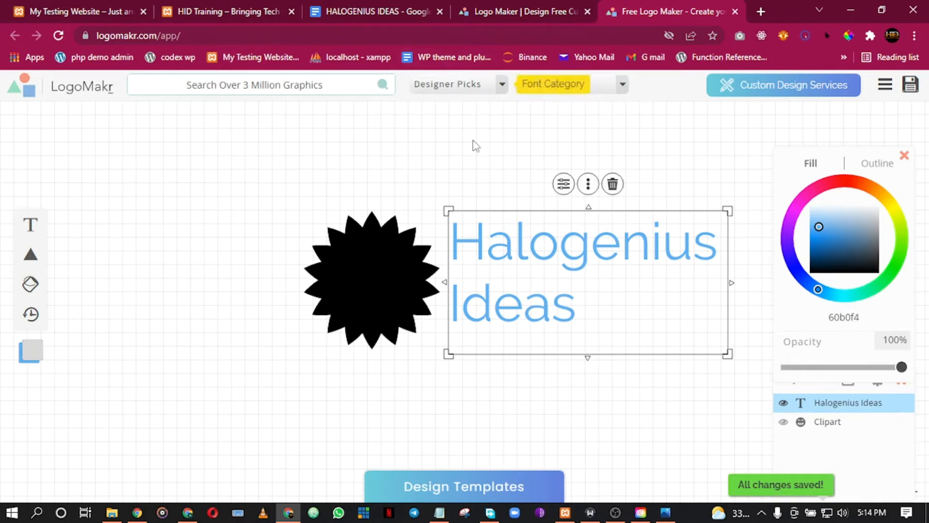
pyautogui.doubleClick(544, 284)
pyautogui.click(544, 286)
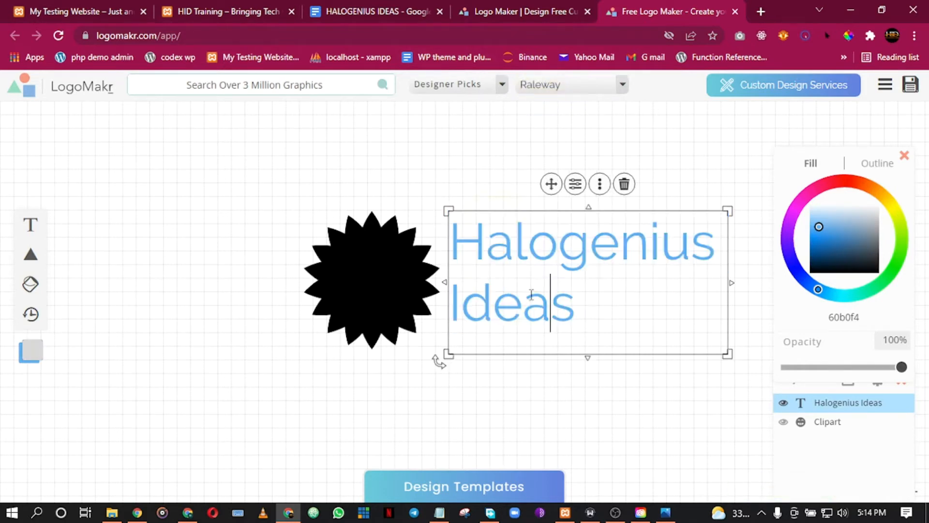
pyautogui.click(432, 179)
pyautogui.click(527, 264)
pyautogui.click(563, 193)
# Make the text bold with 3.55px outline, 1.22em line height, 0.02em letter and -0.03em word spacing.
pyautogui.click(293, 186)
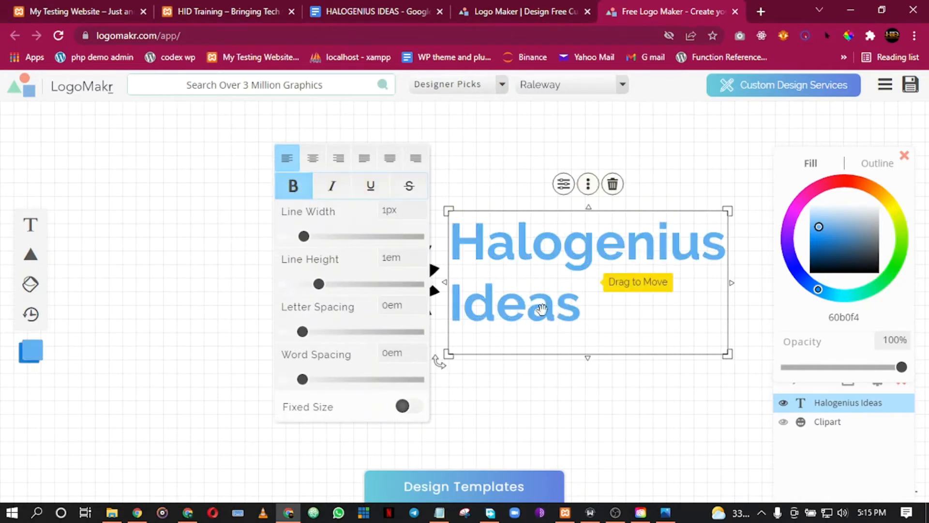
pyautogui.moveTo(304, 236); pyautogui.dragTo(320, 246)
pyautogui.moveTo(319, 289)
pyautogui.mouseDown()
pyautogui.moveTo(339, 289)
pyautogui.moveTo(308, 290)
pyautogui.moveTo(352, 290)
pyautogui.moveTo(332, 289)
pyautogui.mouseUp()
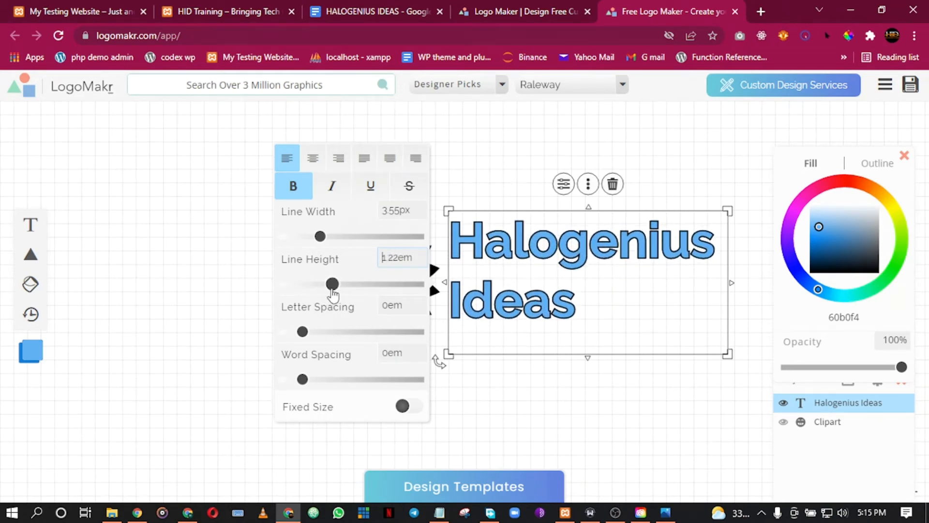
pyautogui.moveTo(302, 333)
pyautogui.mouseDown()
pyautogui.moveTo(383, 339)
pyautogui.moveTo(304, 336)
pyautogui.mouseUp()
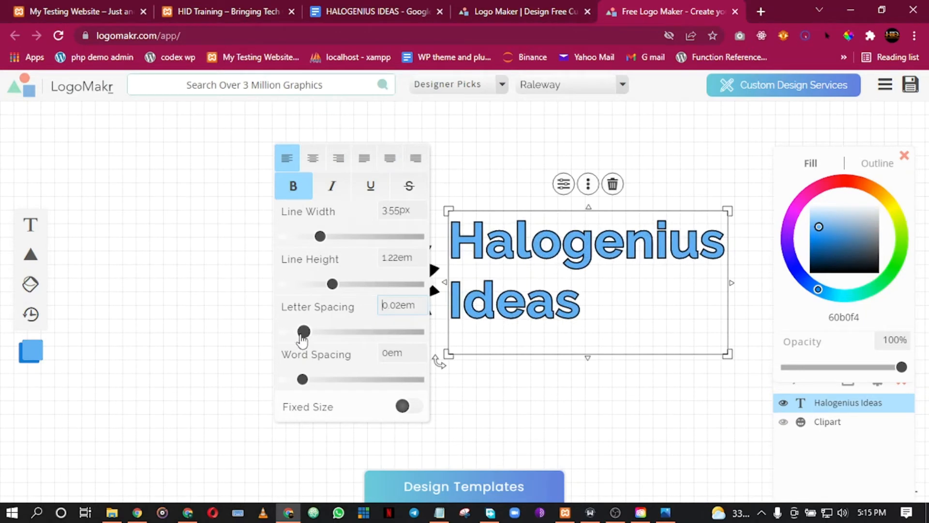
pyautogui.moveTo(312, 378); pyautogui.dragTo(297, 385)
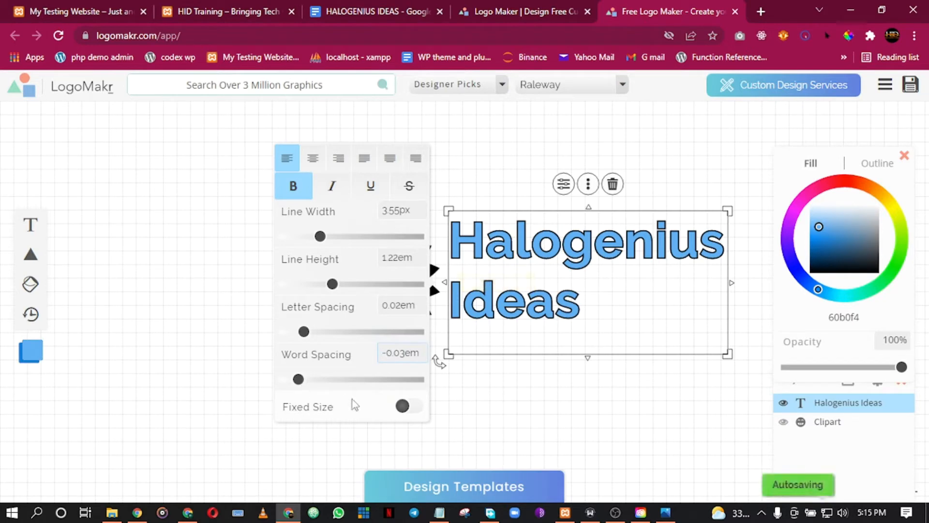
pyautogui.click(458, 407)
# Nudge the text box slightly left, shorten it a little and move it down.
pyautogui.moveTo(517, 247); pyautogui.dragTo(514, 246)
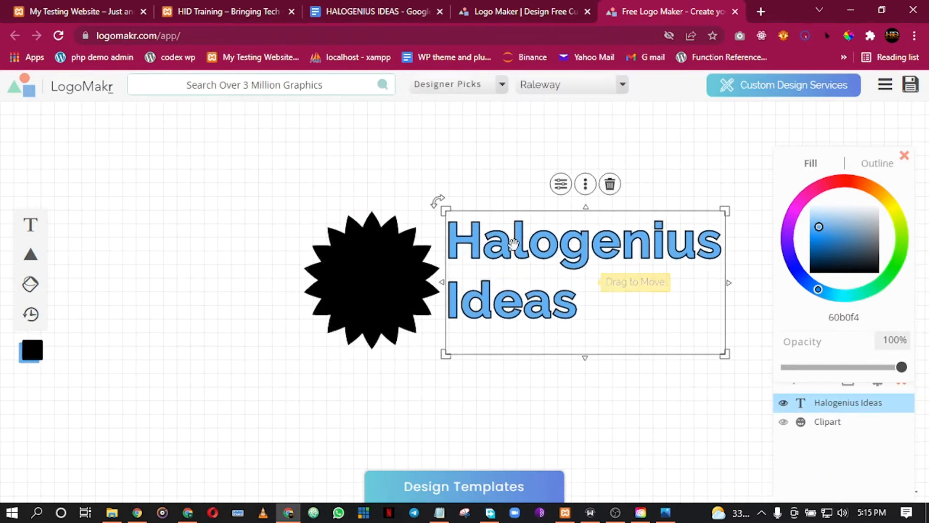
pyautogui.moveTo(585, 358); pyautogui.dragTo(584, 333)
pyautogui.click(517, 167)
pyautogui.moveTo(532, 231); pyautogui.dragTo(532, 238)
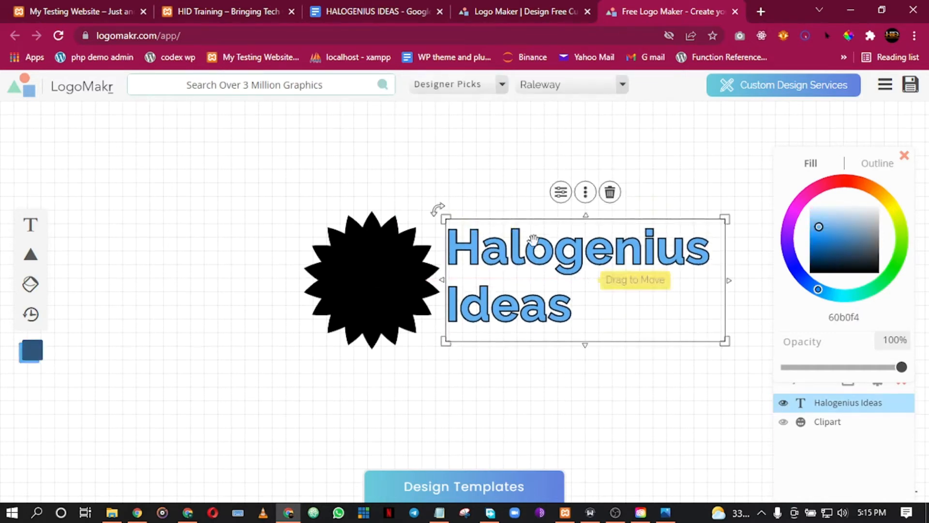
pyautogui.click(267, 242)
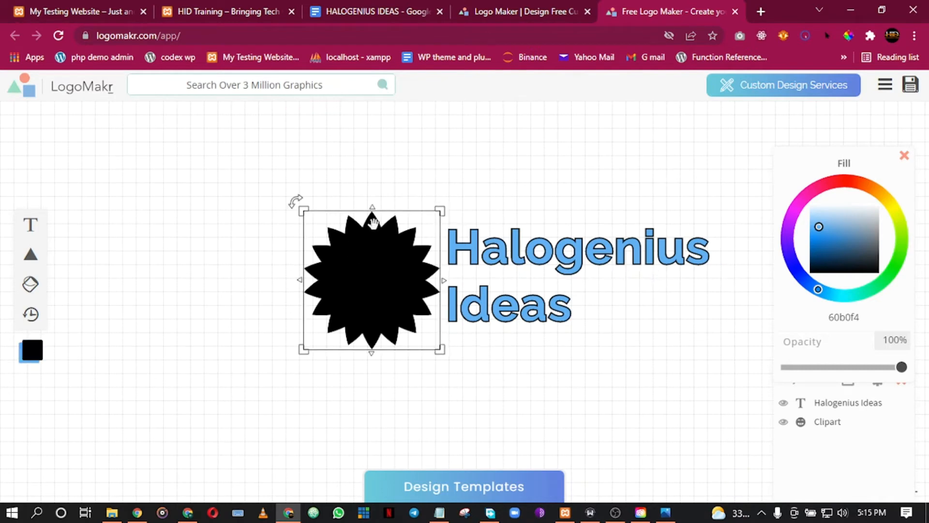
# Recolour the starburst fill to orange-red ff4000.
pyautogui.click(376, 263)
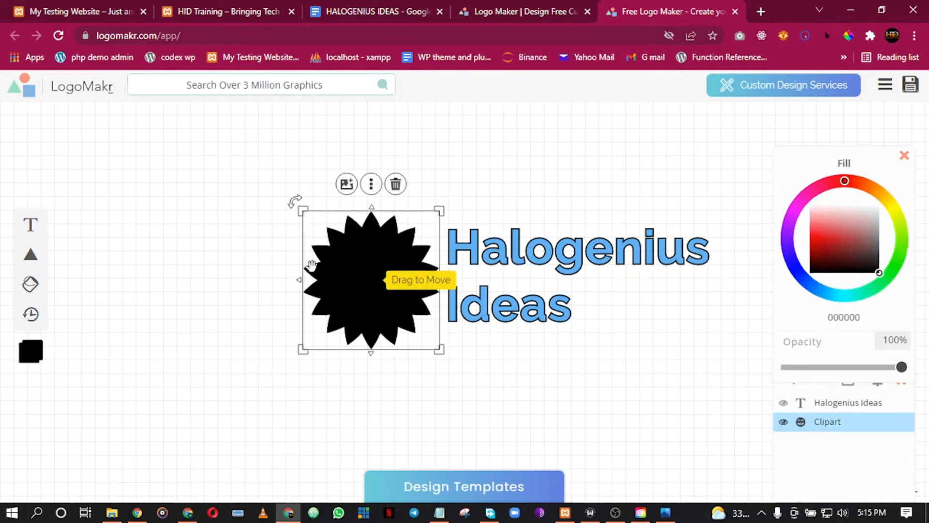
pyautogui.click(865, 185)
pyautogui.moveTo(864, 175); pyautogui.dragTo(866, 174)
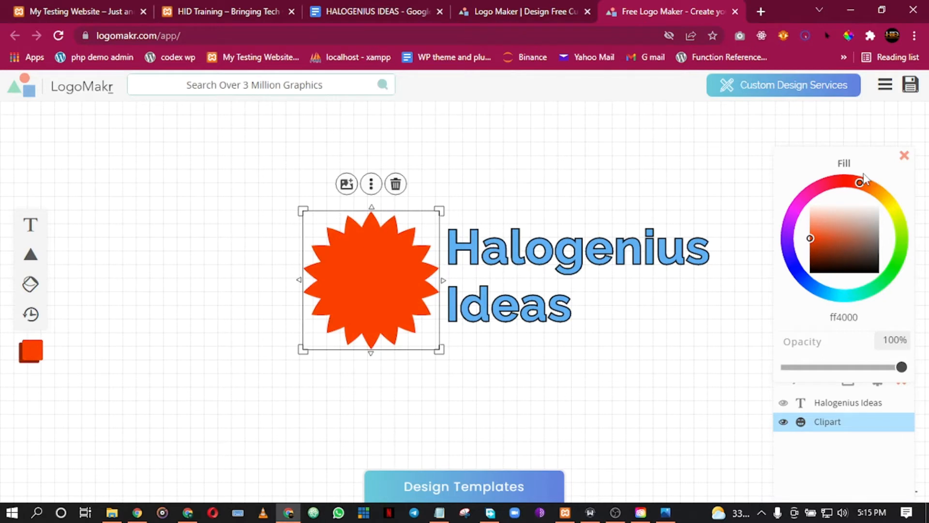
pyautogui.click(522, 178)
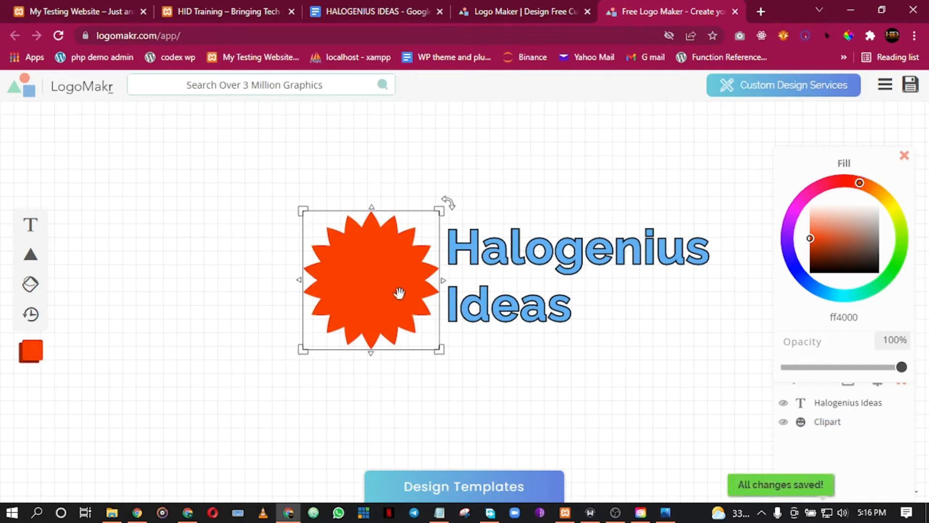
pyautogui.moveTo(837, 319); pyautogui.dragTo(828, 317)
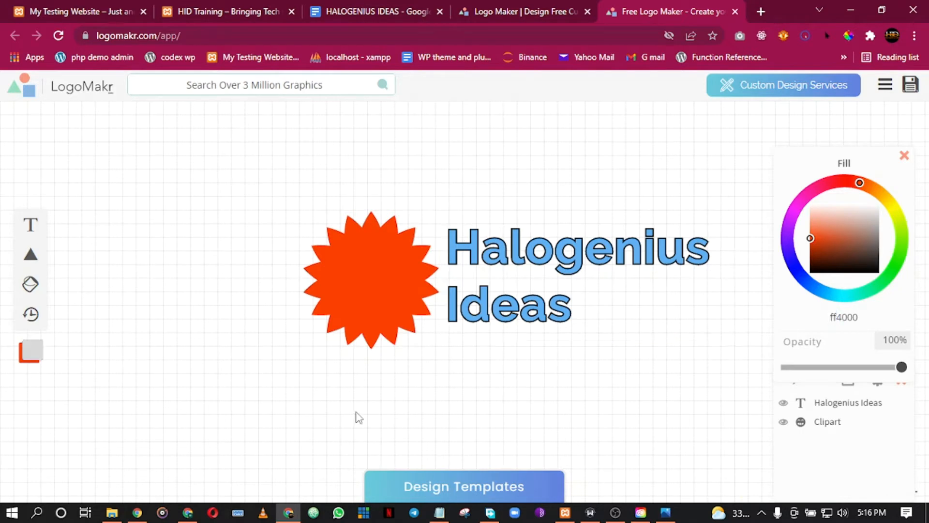
# Set the Halogenius Ideas text to the matching ff4000 orange, then show the font category list.
pyautogui.click(561, 264)
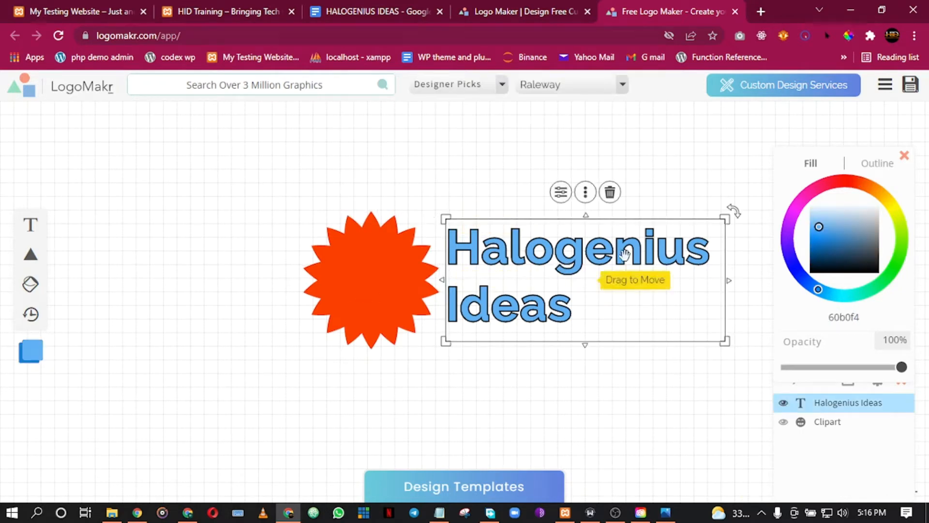
pyautogui.click(862, 185)
pyautogui.moveTo(864, 180); pyautogui.dragTo(871, 177)
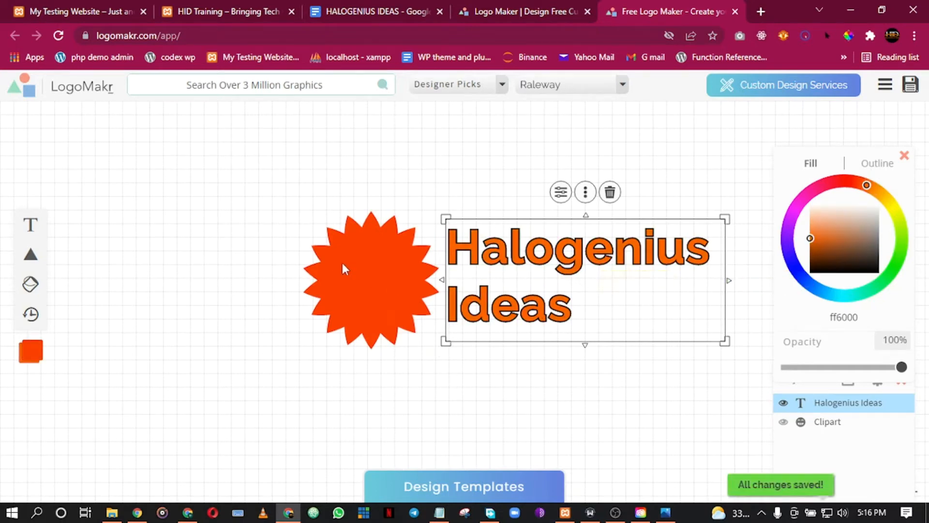
pyautogui.click(360, 262)
pyautogui.doubleClick(845, 316)
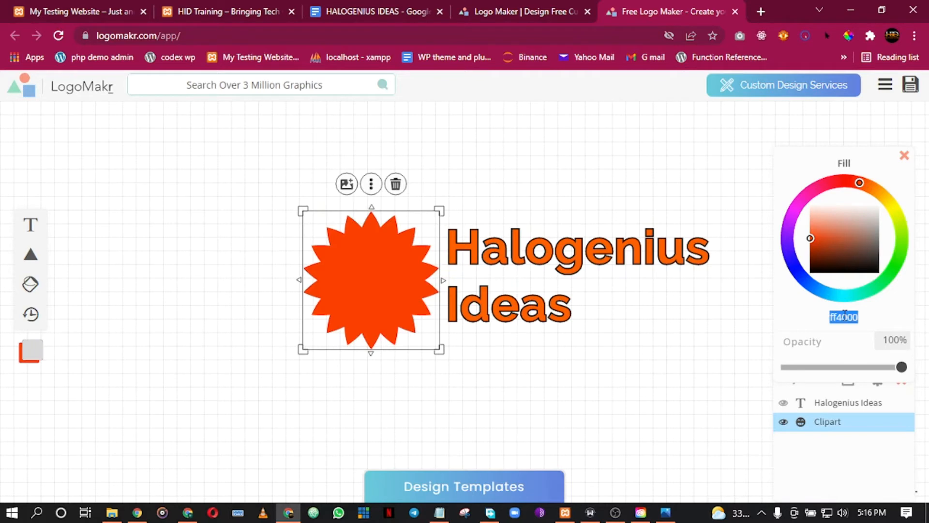
pyautogui.click(557, 275)
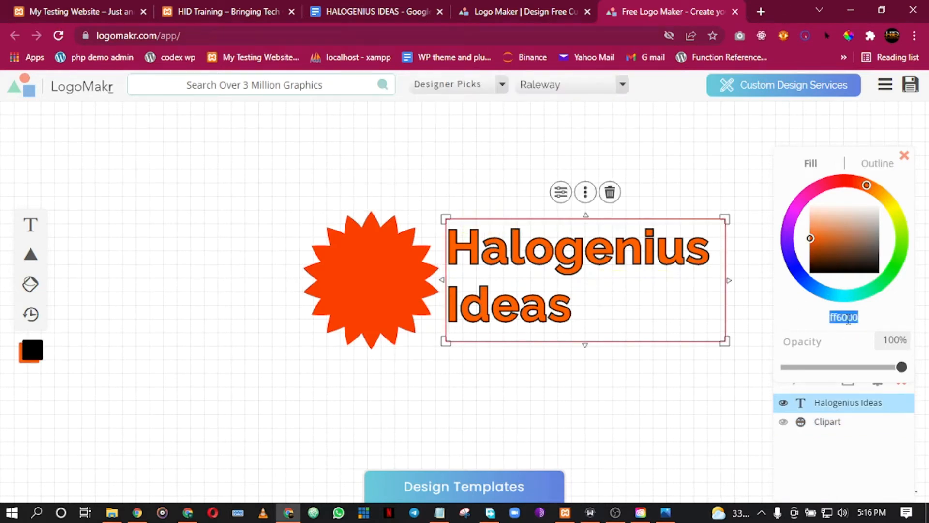
pyautogui.write('ff4000')
pyautogui.click(501, 395)
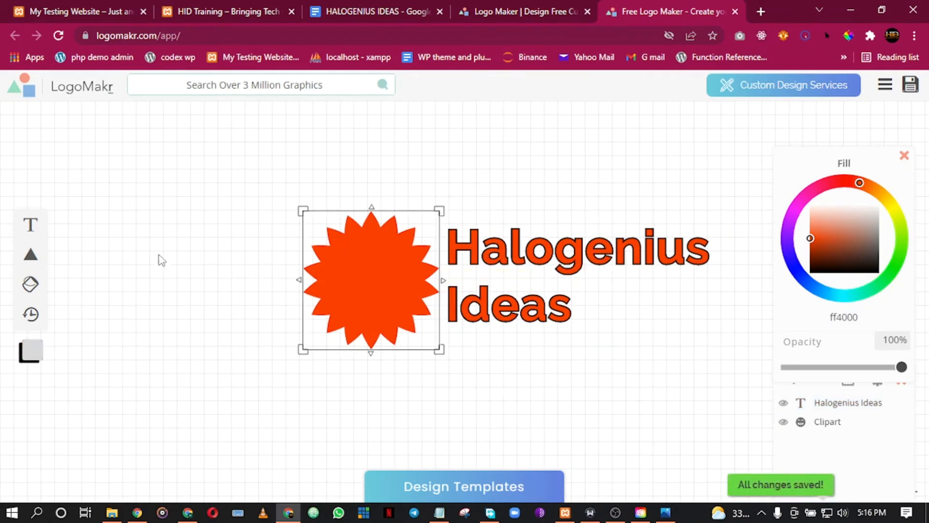
pyautogui.click(510, 264)
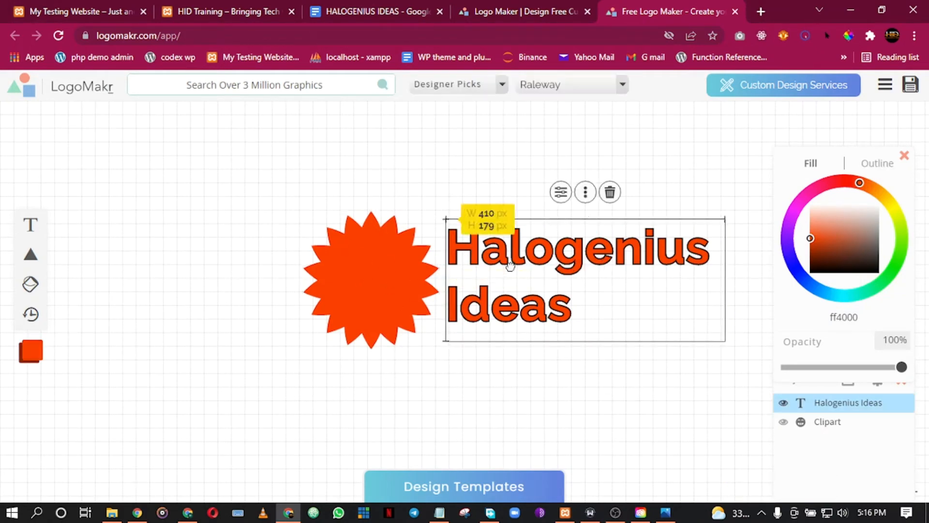
pyautogui.click(503, 84)
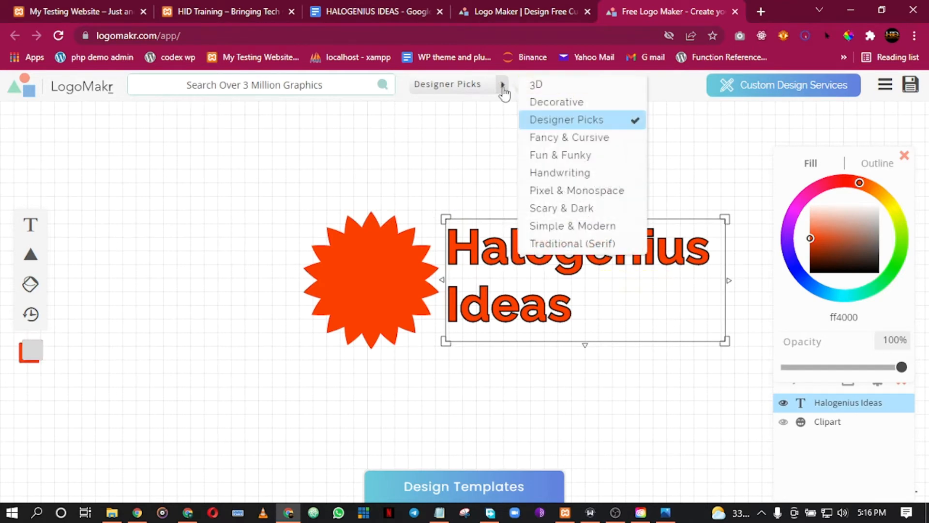
# Switch 'Halogenius Ideas' to the Audiowide font from the Pixel & Monospace category.
pyautogui.click(566, 190)
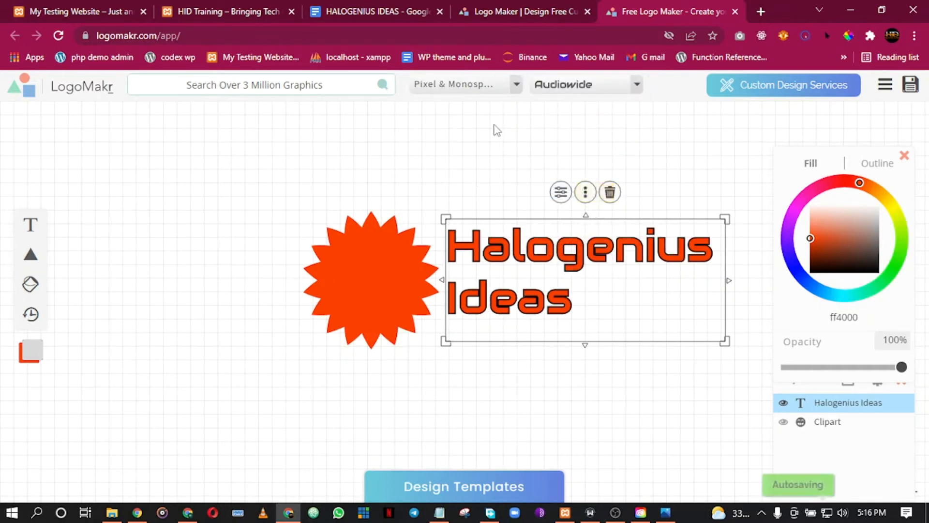
pyautogui.click(320, 164)
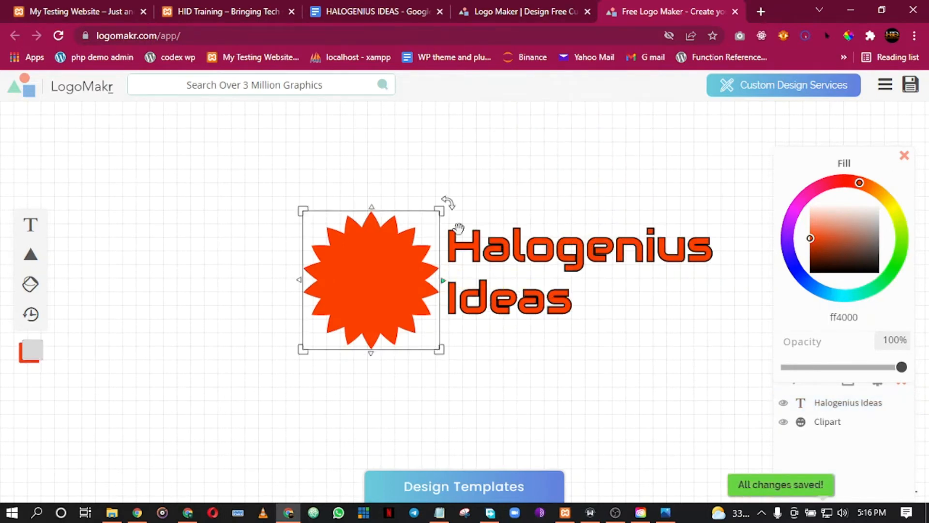
pyautogui.click(527, 266)
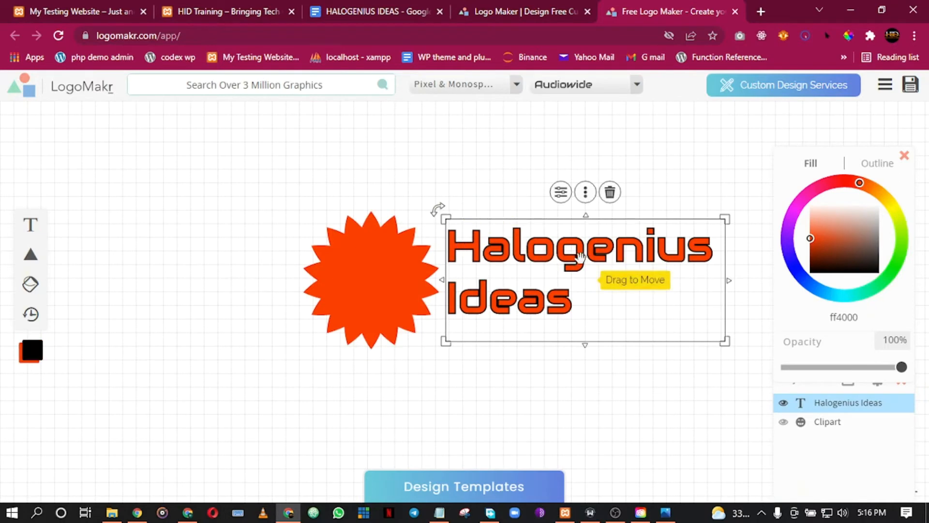
# Replace the text's thick black outline with a thin, roughly 1 px line width.
pyautogui.click(561, 193)
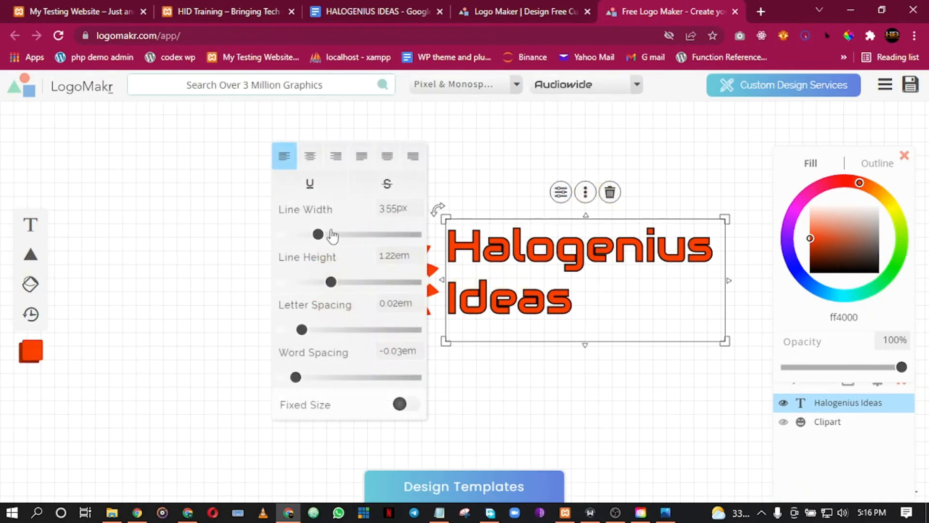
pyautogui.moveTo(318, 236); pyautogui.dragTo(277, 240)
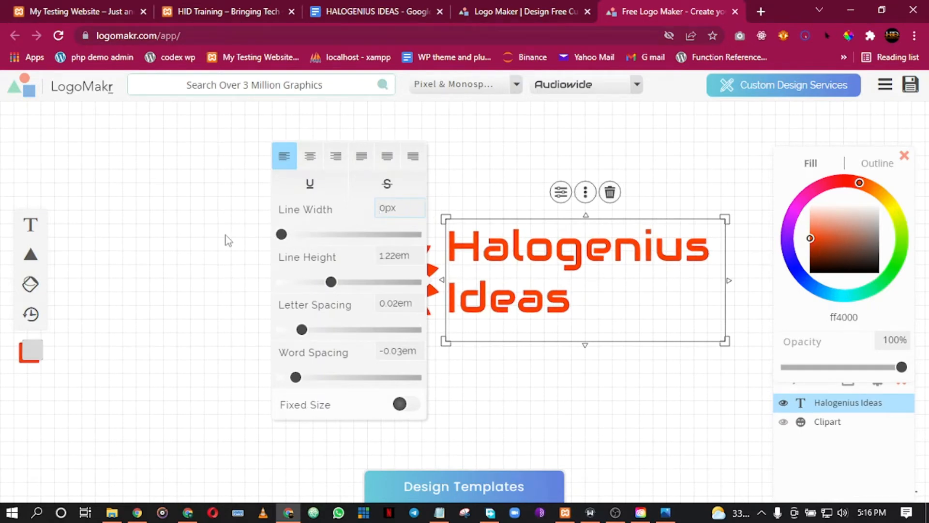
pyautogui.moveTo(289, 237); pyautogui.dragTo(301, 239)
pyautogui.click(174, 235)
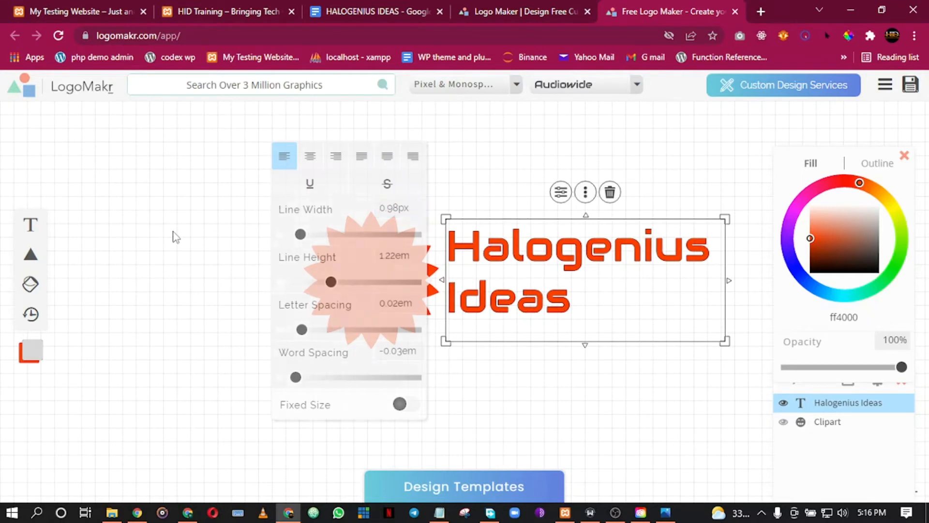
# Shrink the text box to 364 by 160 px and place it beside the starburst.
pyautogui.click(336, 286)
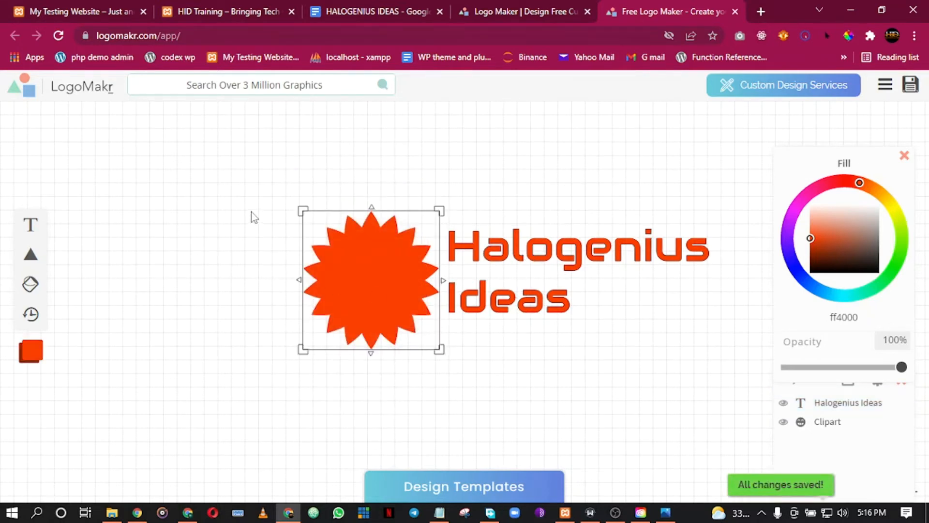
pyautogui.click(508, 274)
pyautogui.moveTo(728, 339); pyautogui.dragTo(711, 319)
pyautogui.moveTo(493, 251); pyautogui.dragTo(521, 267)
pyautogui.click(347, 187)
pyautogui.click(239, 181)
pyautogui.click(306, 219)
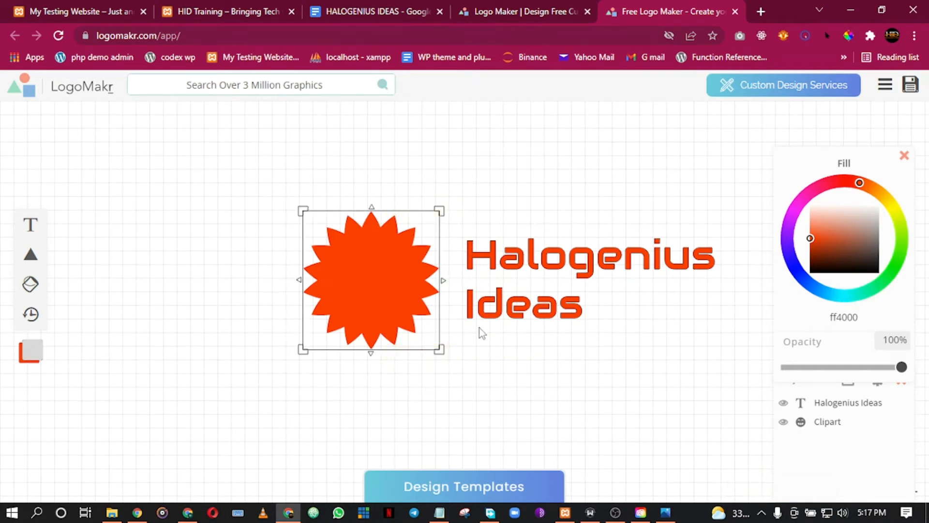
pyautogui.click(265, 162)
# Add a circle, enlarge it to 247 by 247 px and centre it over the starburst.
pyautogui.moveTo(33, 261)
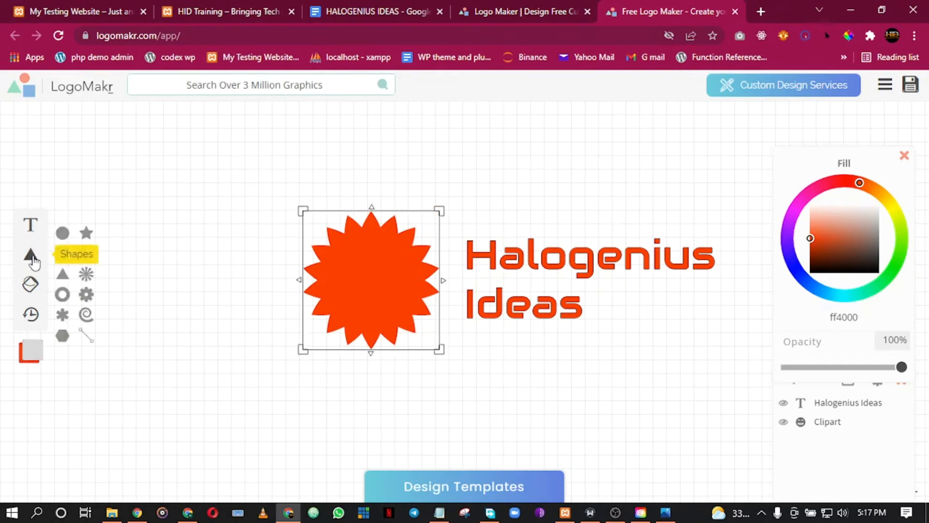
pyautogui.click(62, 233)
pyautogui.moveTo(481, 298); pyautogui.dragTo(385, 277)
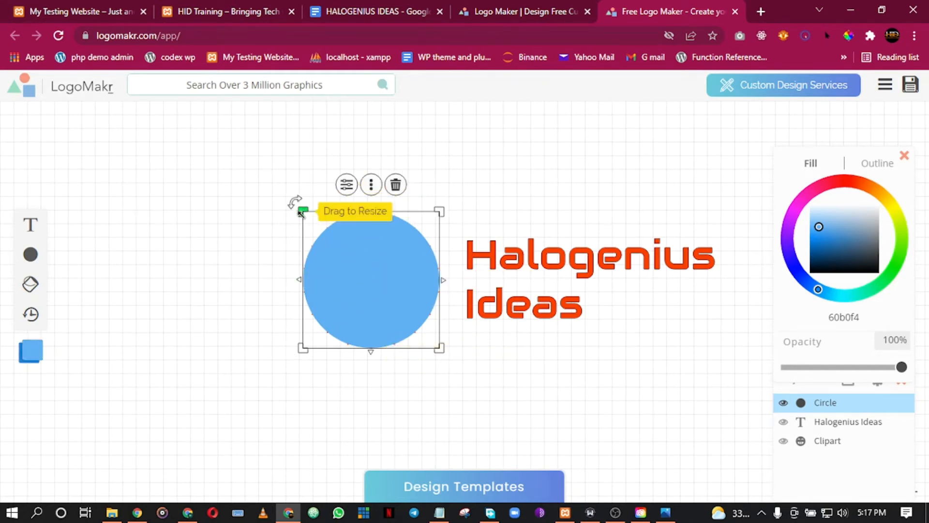
pyautogui.moveTo(302, 211); pyautogui.dragTo(269, 179)
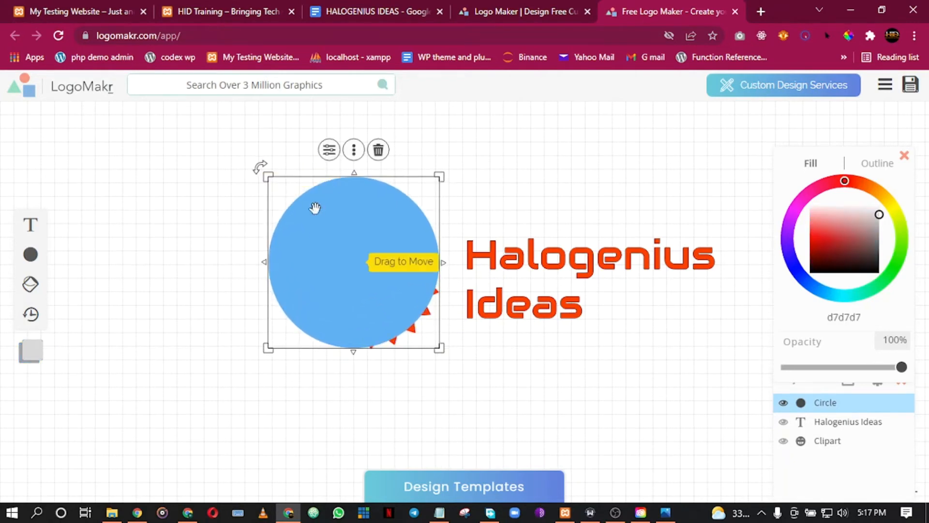
pyautogui.moveTo(341, 245)
pyautogui.mouseDown()
pyautogui.moveTo(357, 270)
pyautogui.moveTo(344, 257)
pyautogui.moveTo(353, 258)
pyautogui.mouseUp()
pyautogui.click(242, 197)
pyautogui.click(367, 257)
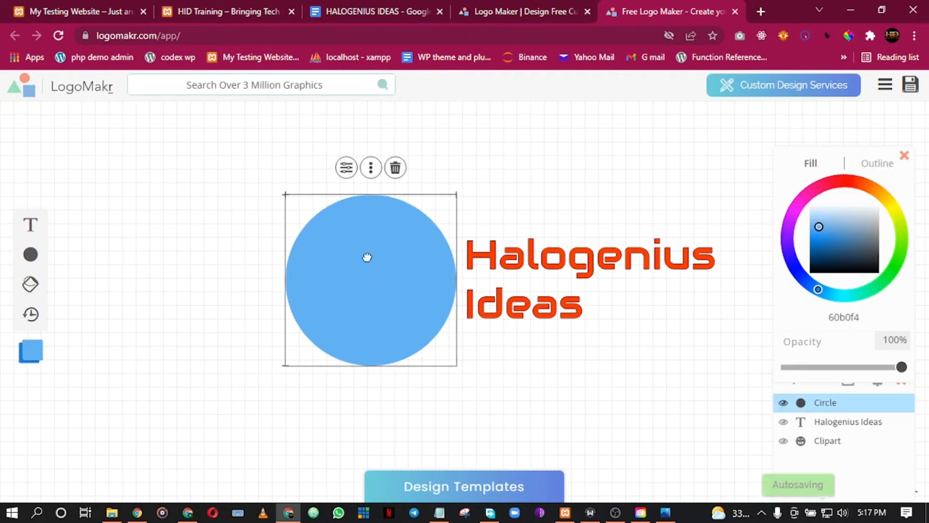
pyautogui.click(579, 154)
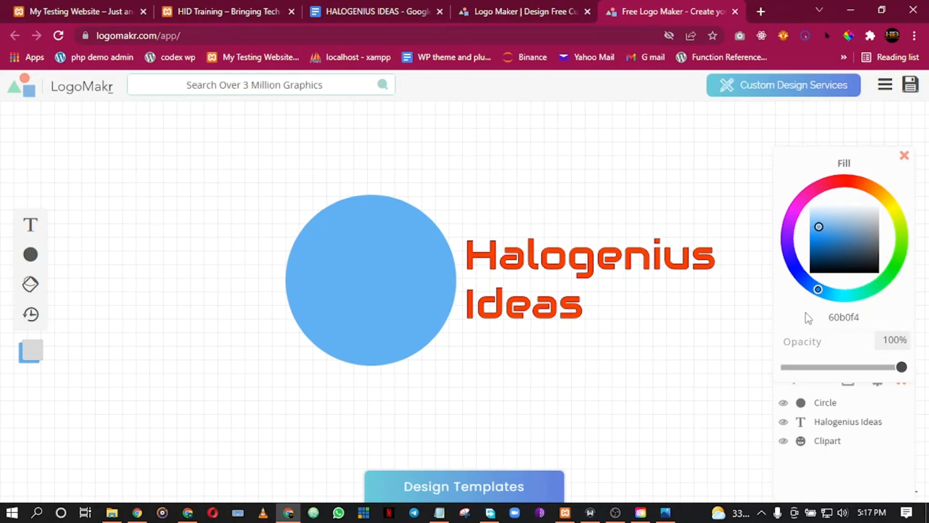
# Try moving the circle below the starburst in stacking order, then undo that change.
pyautogui.click(321, 330)
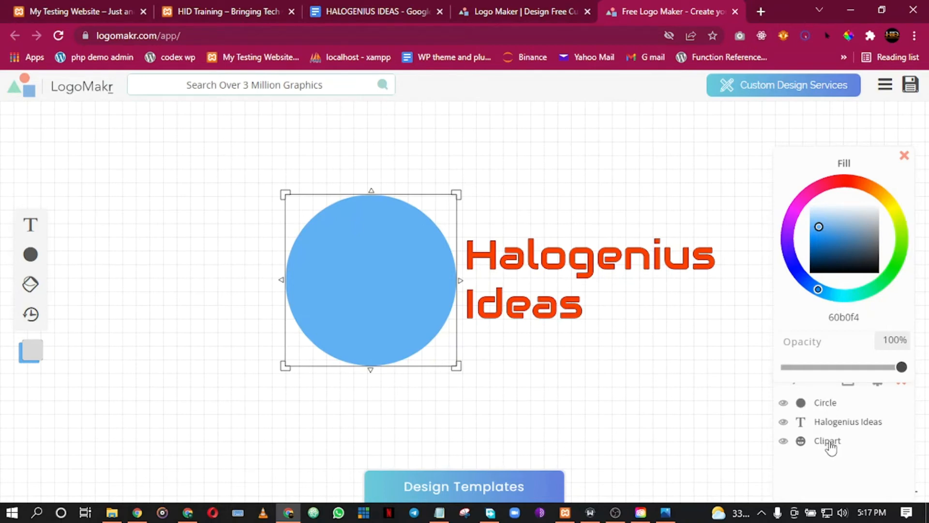
pyautogui.click(599, 262)
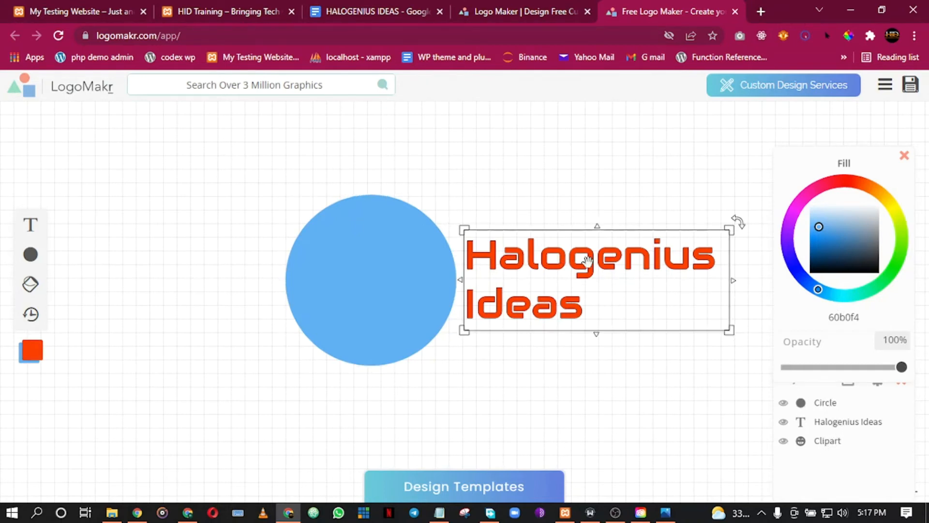
pyautogui.click(828, 402)
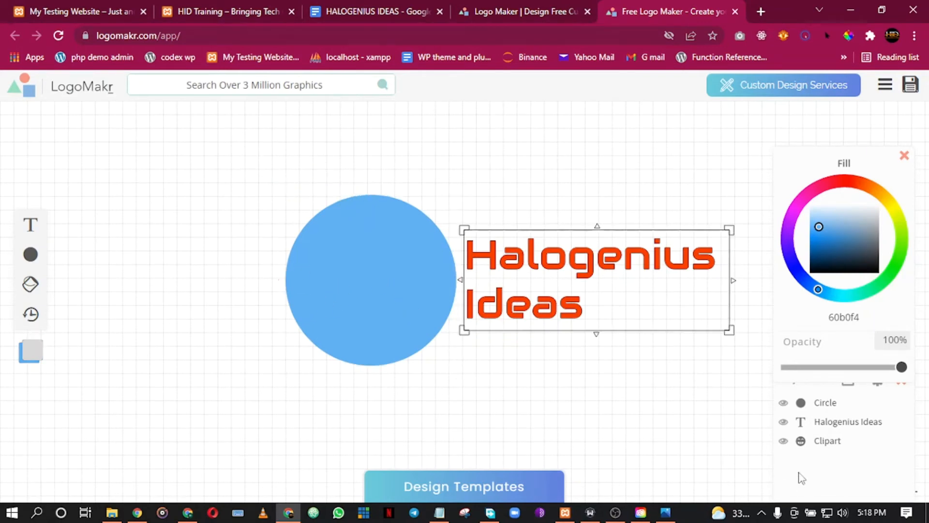
pyautogui.moveTo(828, 404); pyautogui.dragTo(825, 465)
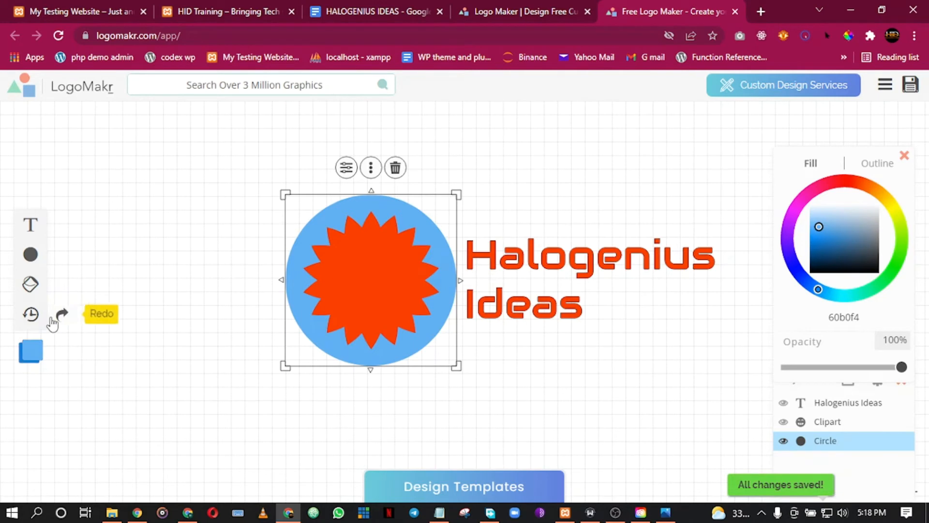
pyautogui.click(31, 315)
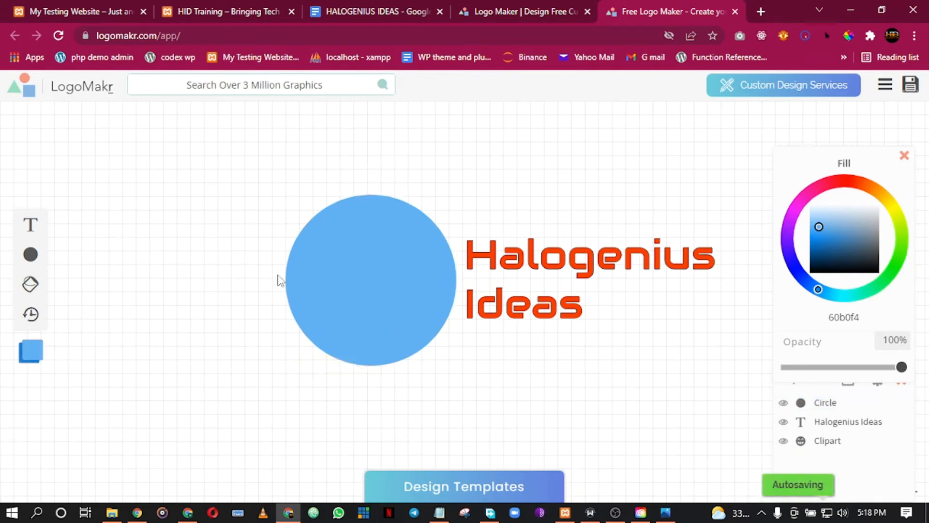
# Send the circle back behind the orange starburst.
pyautogui.click(344, 269)
pyautogui.click(371, 170)
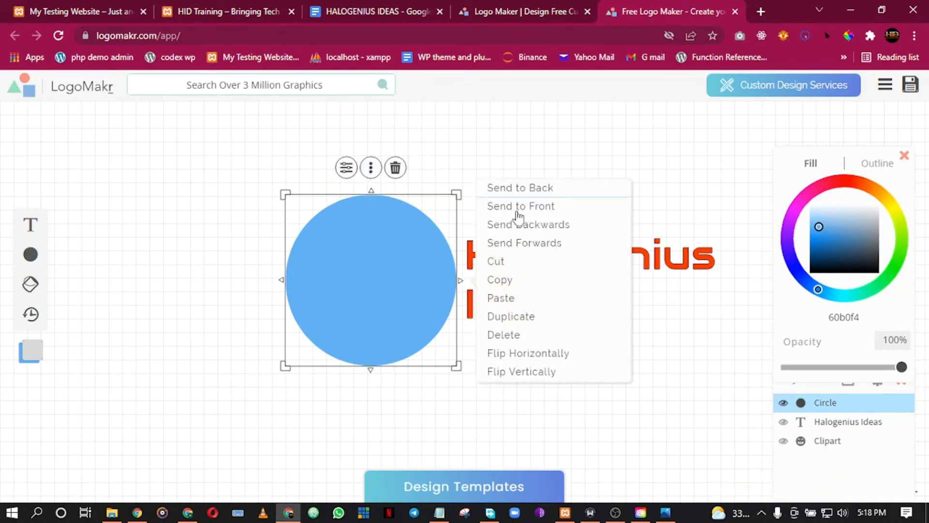
pyautogui.click(528, 194)
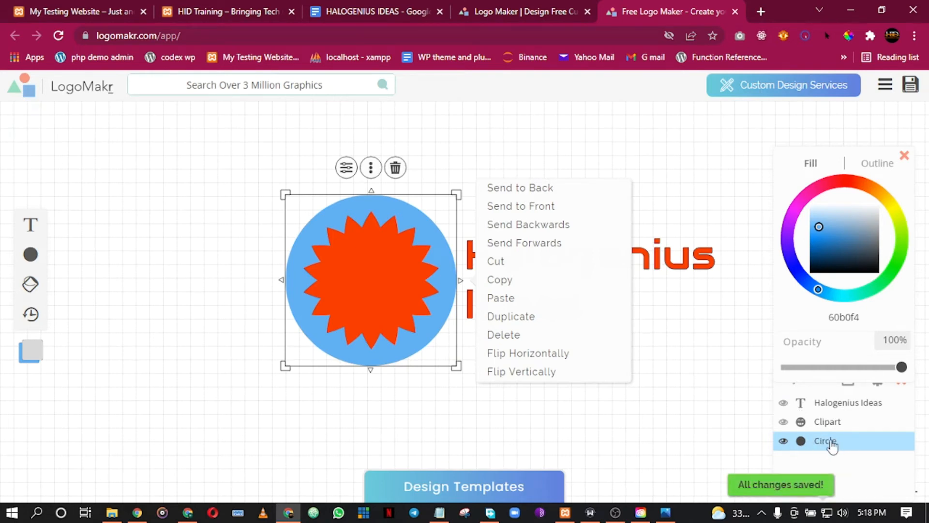
pyautogui.click(234, 185)
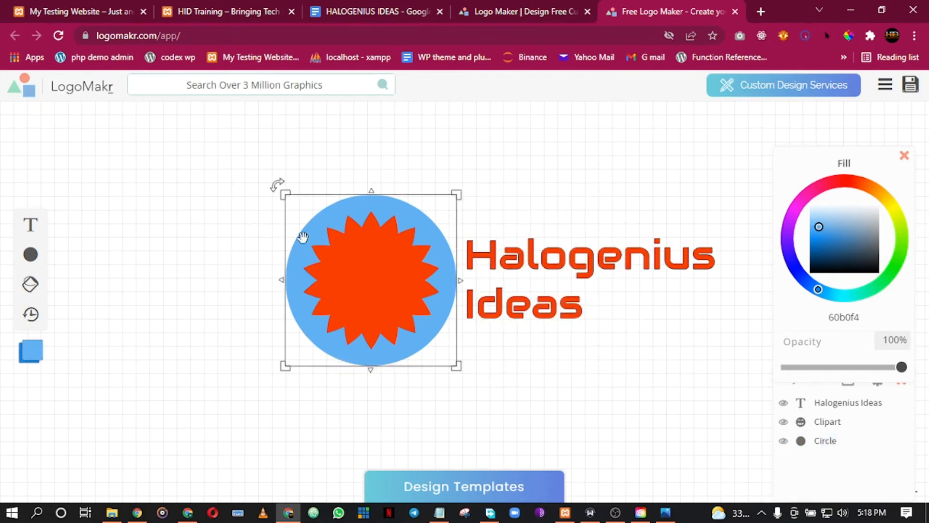
# Make the circle black (000000), shrink it to 235 by 235 px and recentre it behind the starburst.
pyautogui.click(296, 216)
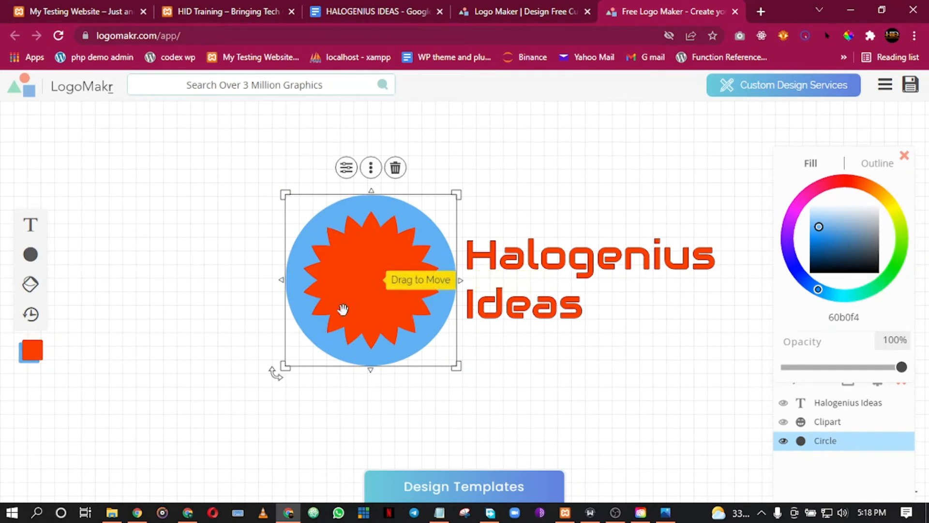
pyautogui.moveTo(827, 262); pyautogui.dragTo(805, 296)
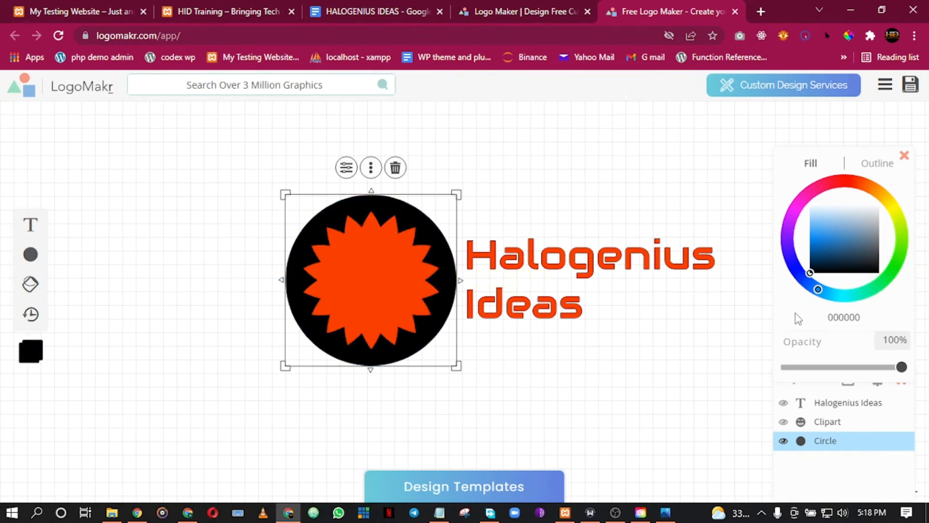
pyautogui.moveTo(456, 194); pyautogui.dragTo(446, 202)
pyautogui.moveTo(291, 216); pyautogui.dragTo(291, 198)
pyautogui.click(204, 228)
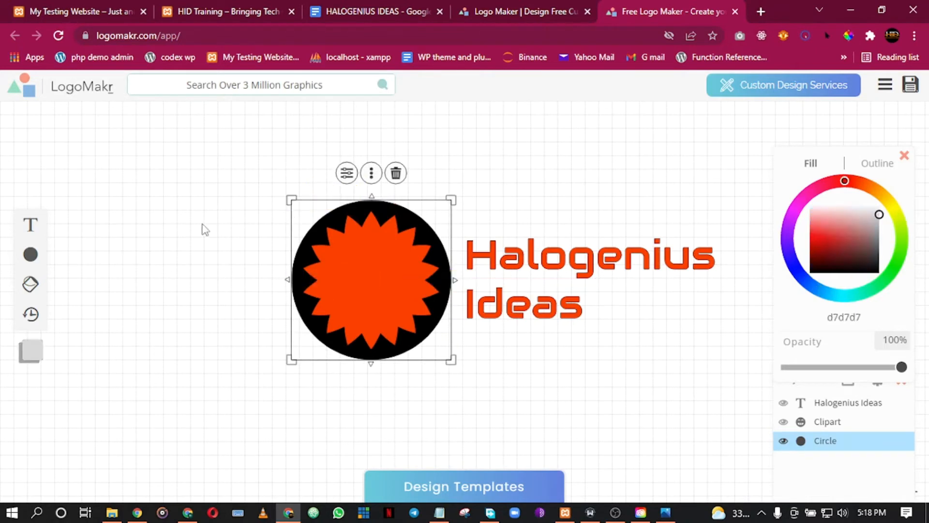
pyautogui.click(468, 276)
pyautogui.click(506, 187)
pyautogui.click(518, 279)
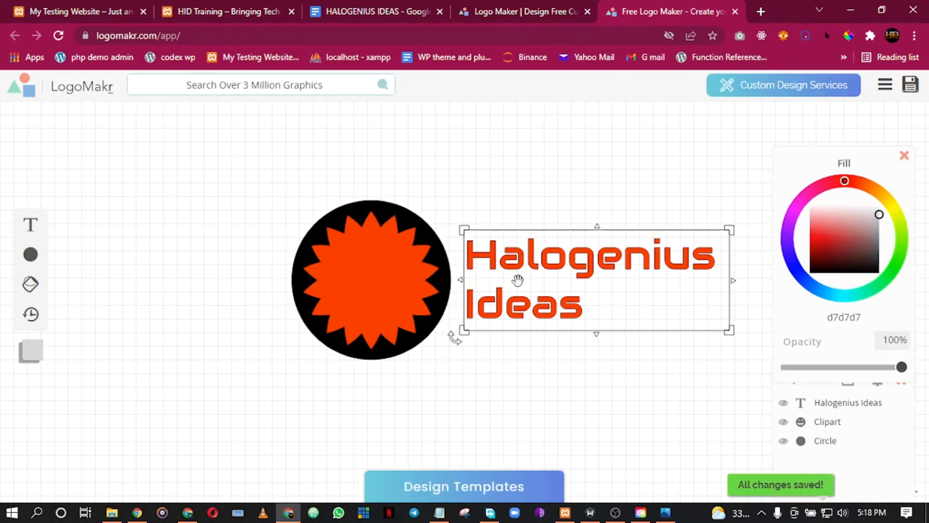
pyautogui.click(512, 272)
pyautogui.click(230, 314)
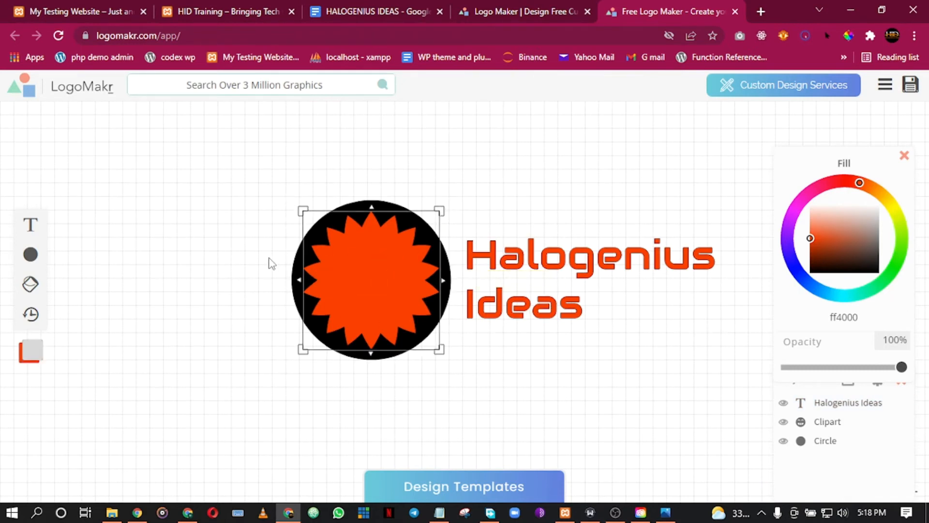
pyautogui.click(31, 255)
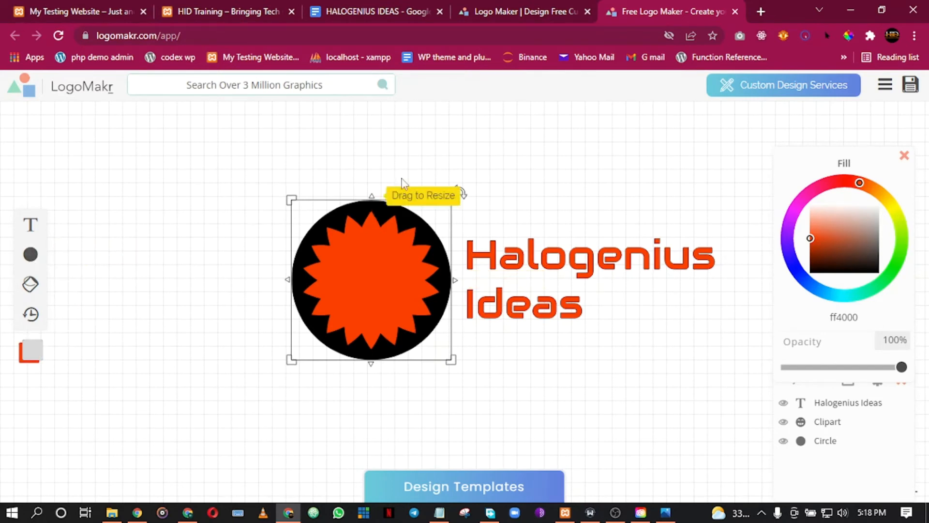
pyautogui.moveTo(33, 262)
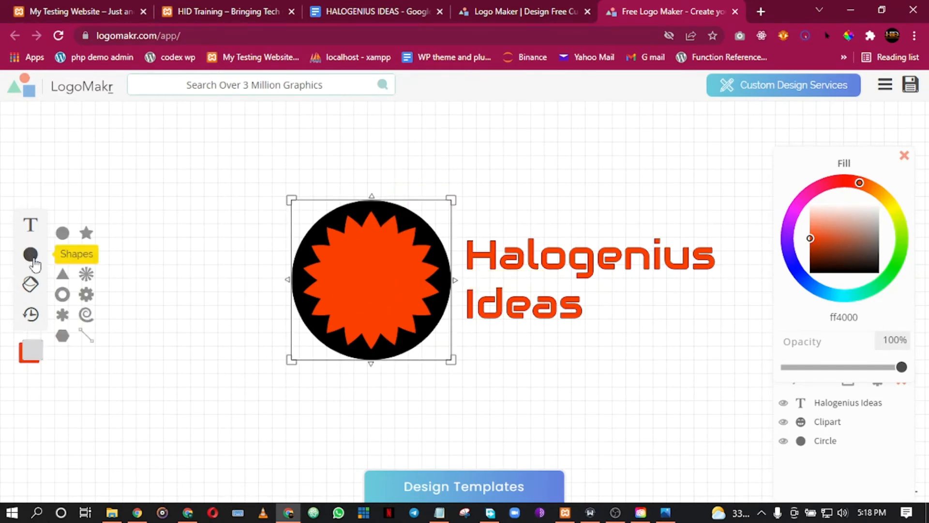
# Add a star, shrink it to 47 by 47 px and nudge it down beside 'Ideas'.
pyautogui.click(93, 244)
pyautogui.moveTo(463, 304); pyautogui.dragTo(576, 312)
pyautogui.moveTo(514, 243); pyautogui.dragTo(611, 316)
pyautogui.moveTo(622, 356); pyautogui.dragTo(622, 313)
pyautogui.moveTo(596, 280); pyautogui.dragTo(607, 309)
pyautogui.click(599, 371)
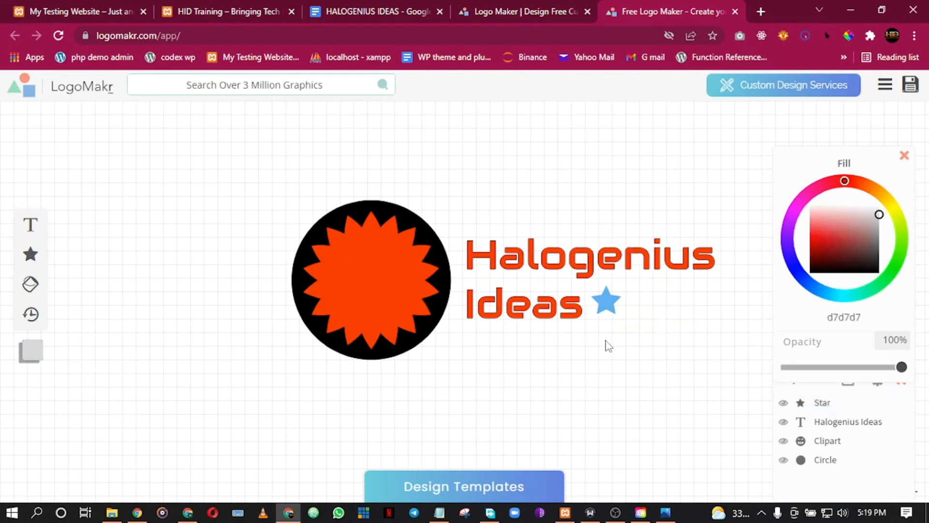
pyautogui.click(605, 304)
pyautogui.press('Down')
pyautogui.press('Down')
pyautogui.press('Down')
pyautogui.press('Down')
pyautogui.press('Down')
pyautogui.press('Down')
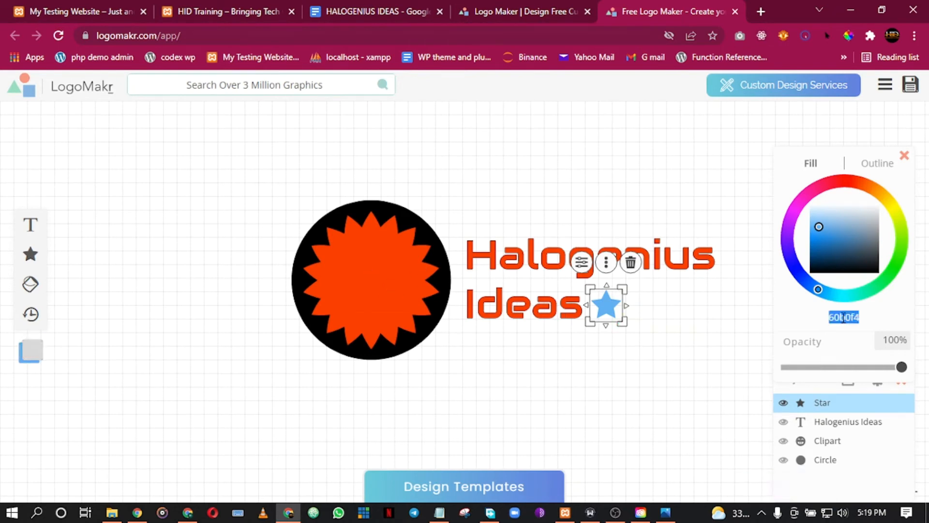
# Fill the star with orange ff4000.
pyautogui.write('ff4000')
pyautogui.click(618, 377)
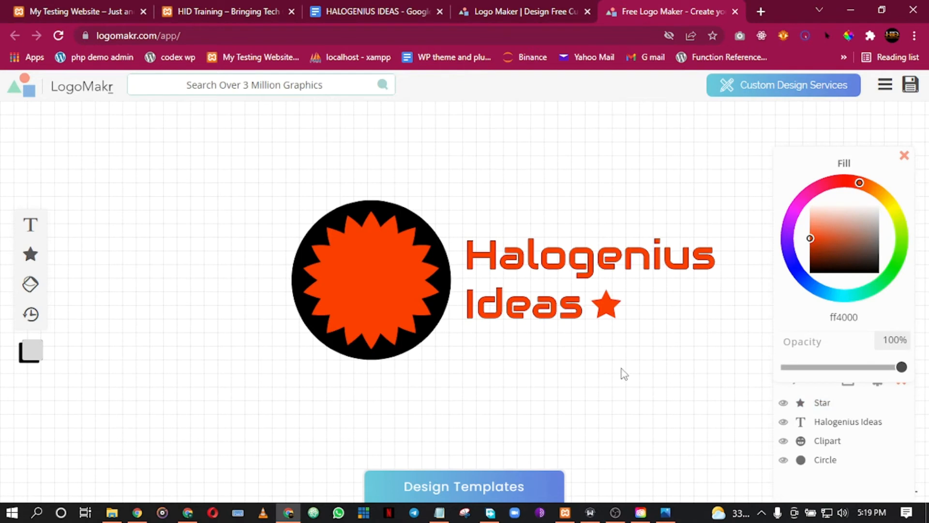
pyautogui.click(616, 332)
pyautogui.click(622, 322)
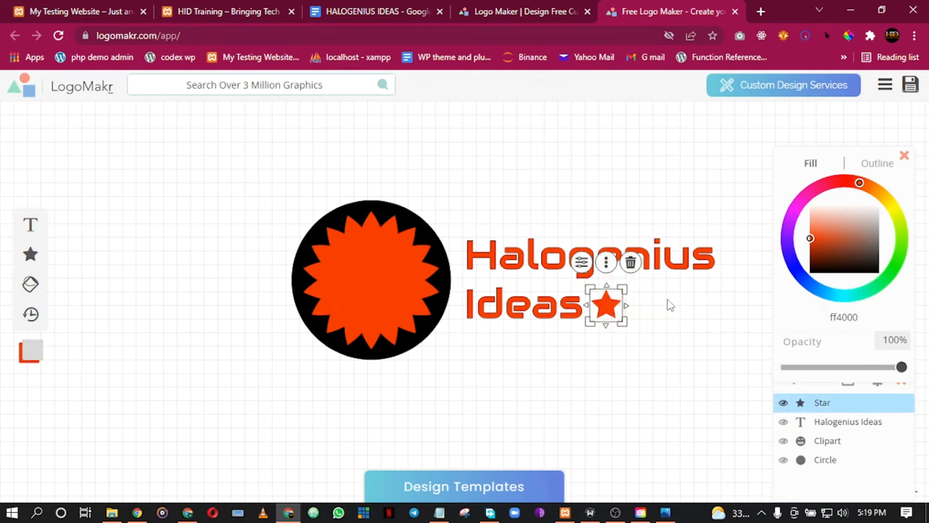
# Duplicate the orange star twice, lining the copies up to its right.
pyautogui.click(606, 261)
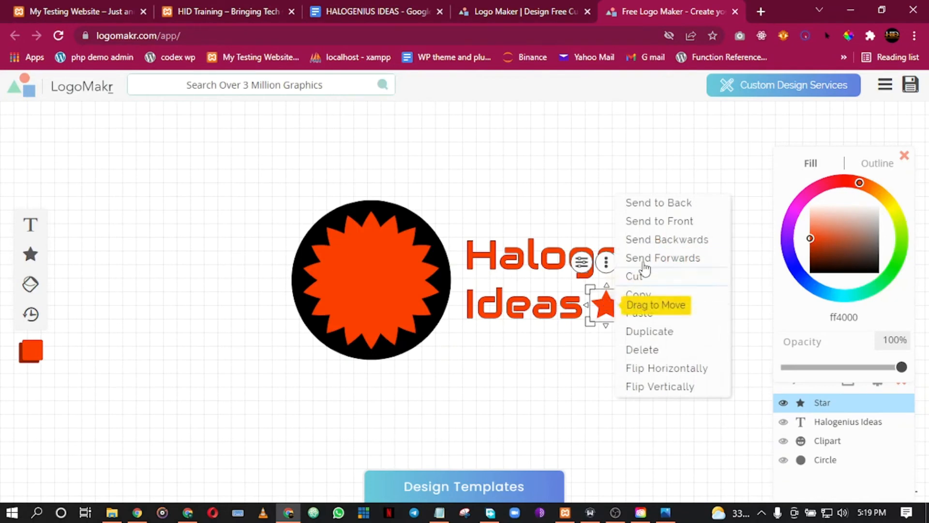
pyautogui.click(655, 341)
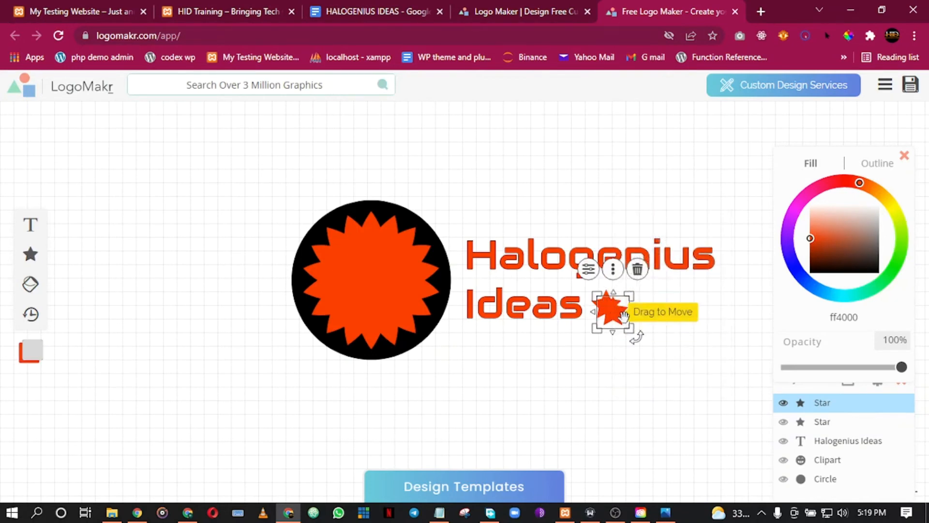
pyautogui.moveTo(614, 311); pyautogui.dragTo(639, 309)
pyautogui.click(599, 362)
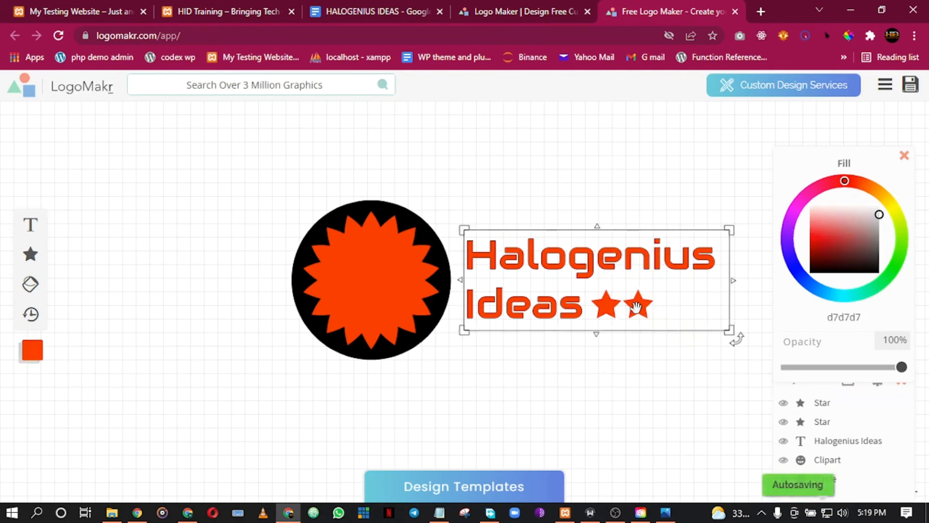
pyautogui.click(637, 307)
pyautogui.rightClick(637, 306)
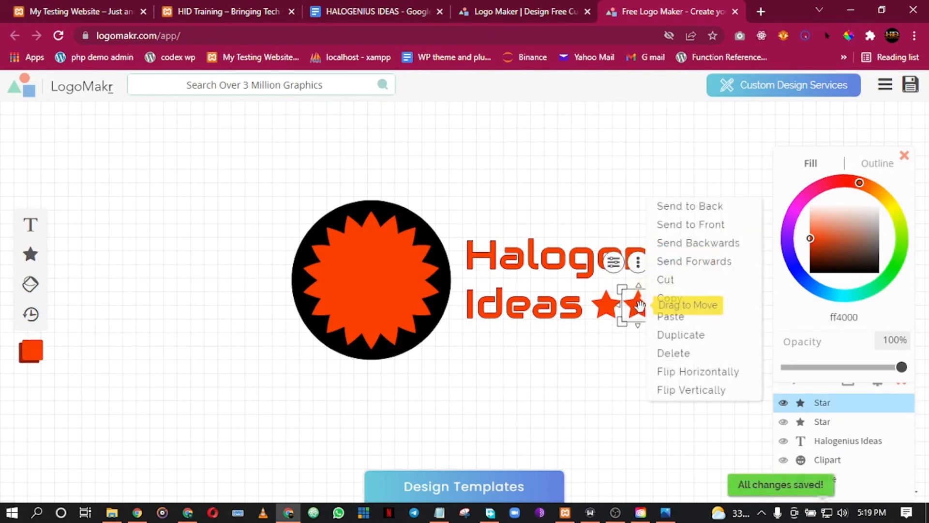
pyautogui.click(681, 335)
pyautogui.moveTo(647, 308); pyautogui.dragTo(678, 306)
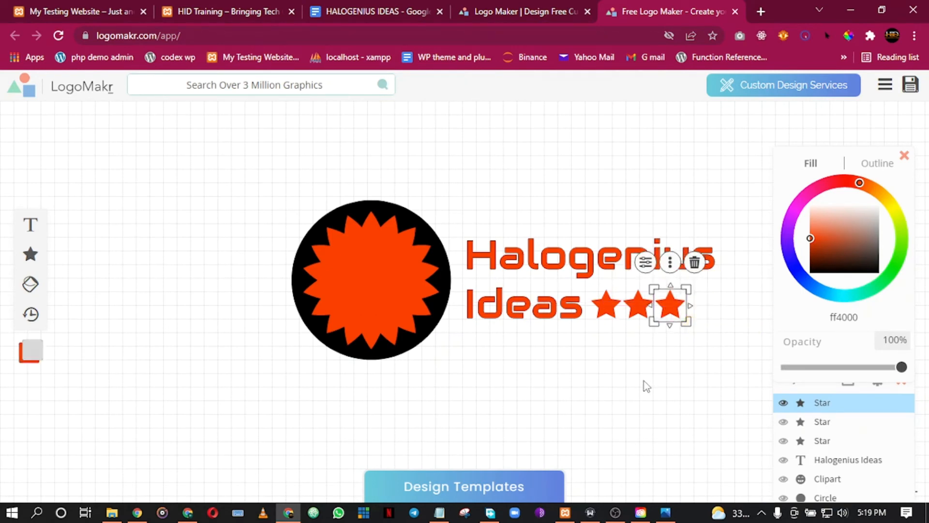
# Add a fourth orange star at the end of the row after 'Ideas'.
pyautogui.click(643, 381)
pyautogui.click(671, 308)
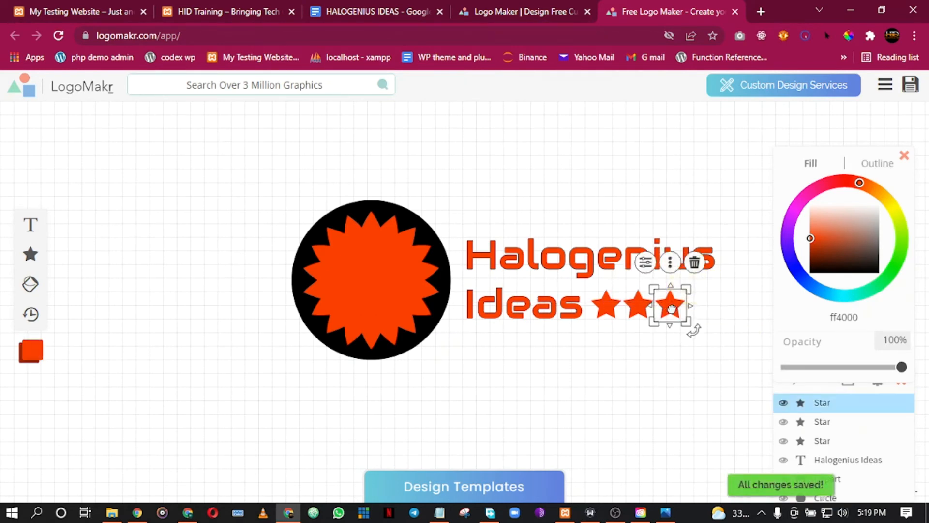
pyautogui.rightClick(671, 306)
pyautogui.click(717, 338)
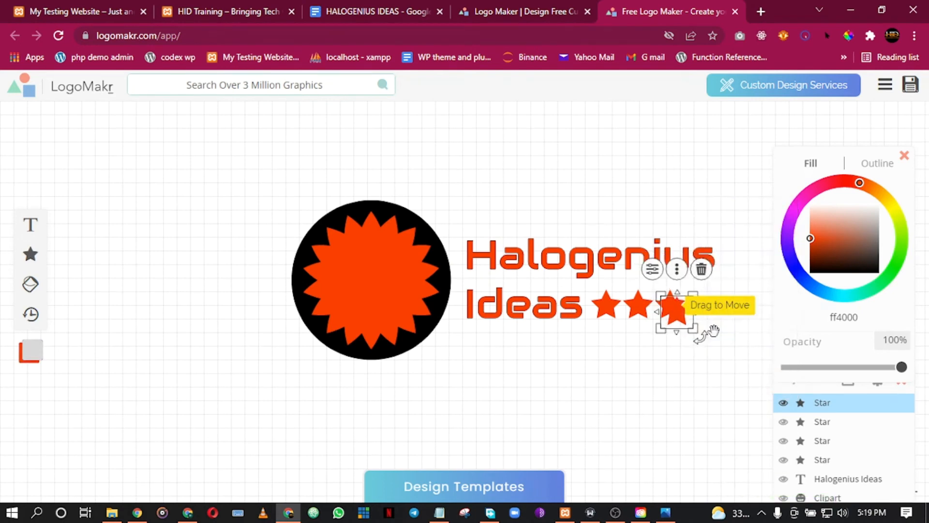
pyautogui.moveTo(680, 315); pyautogui.dragTo(704, 311)
pyautogui.click(598, 386)
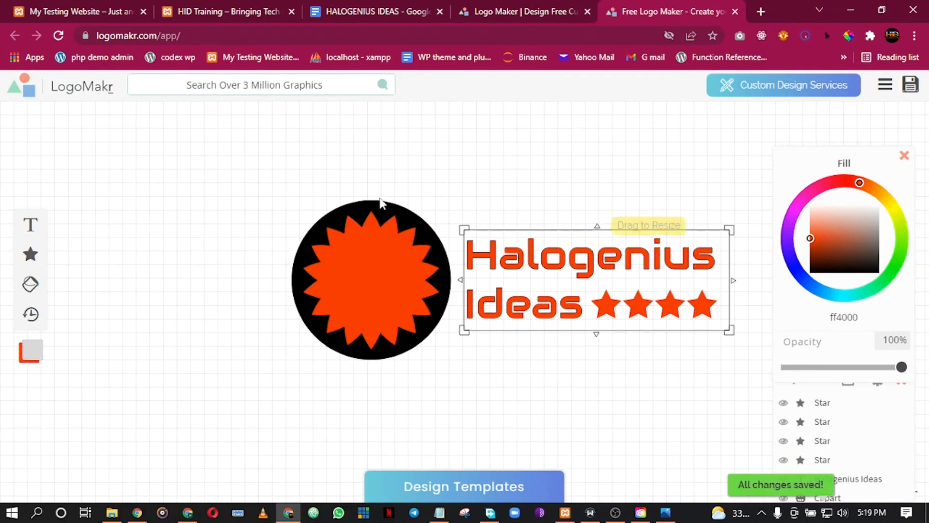
pyautogui.click(302, 242)
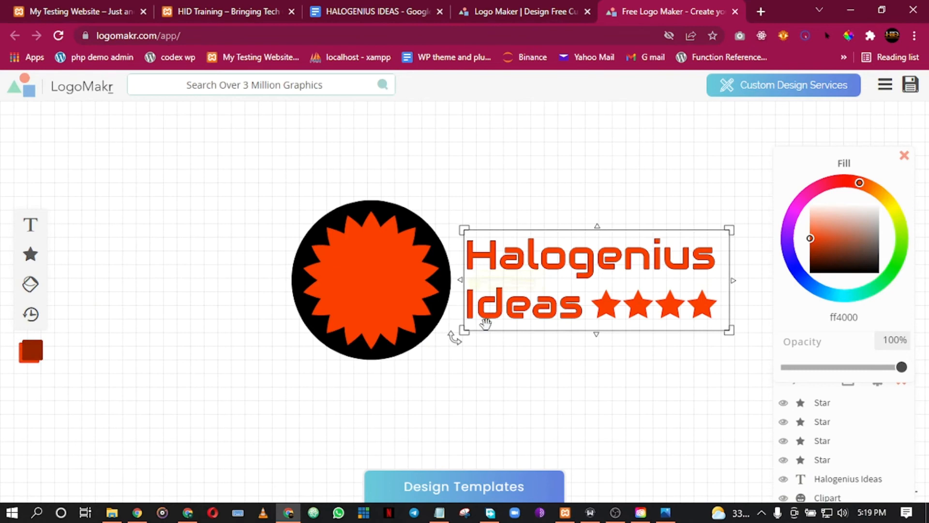
pyautogui.click(137, 334)
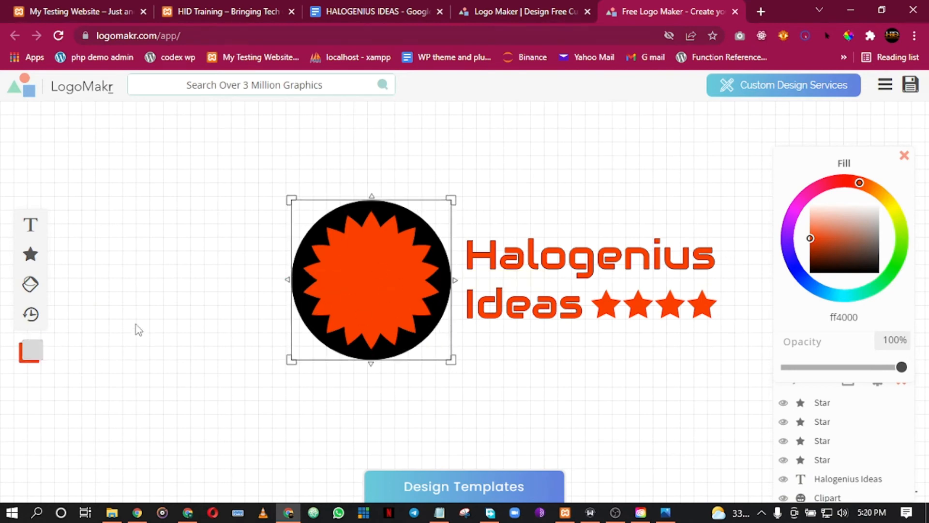
# Open the Save Logo download options, then close them without downloading.
pyautogui.click(469, 276)
pyautogui.click(910, 87)
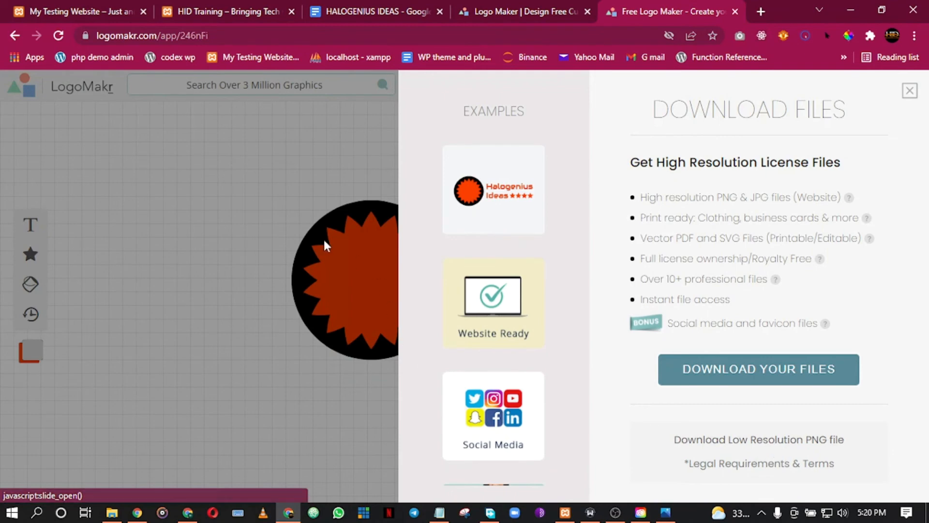
pyautogui.click(912, 92)
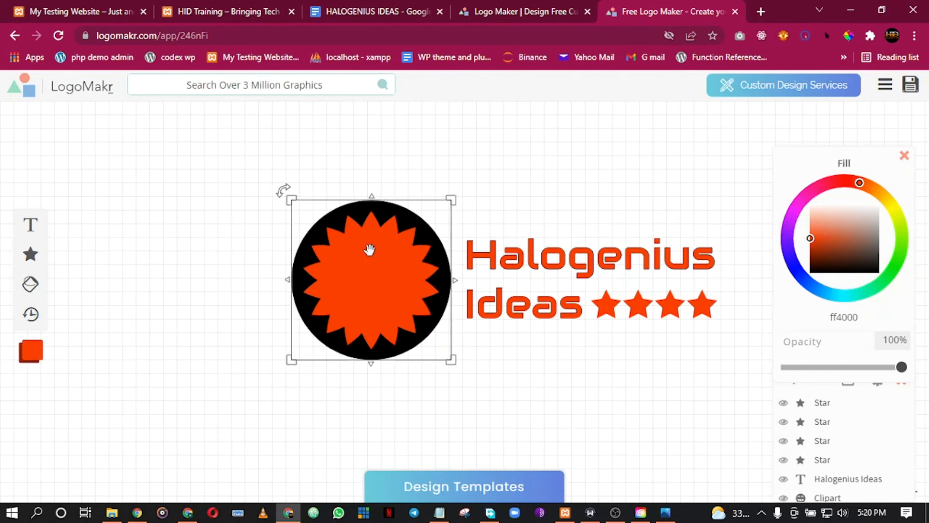
pyautogui.click(447, 254)
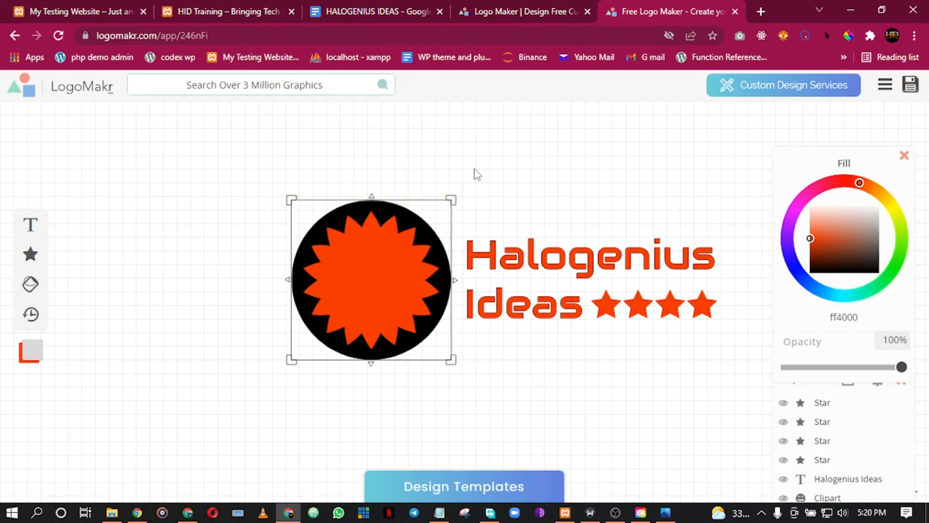
pyautogui.click(740, 251)
# Download the free low-resolution PNG after accepting the terms, and open LogoMakr-4yYRsL.png.
pyautogui.click(910, 85)
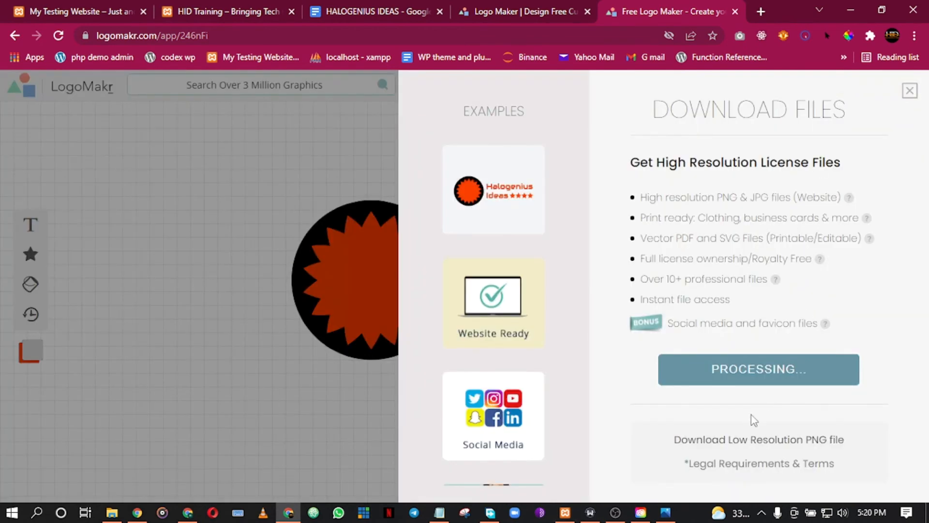
pyautogui.click(751, 442)
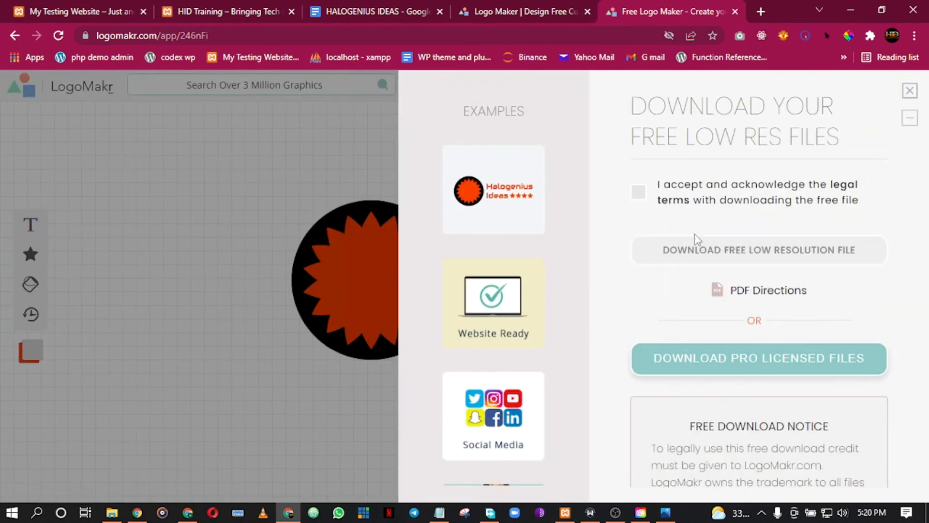
pyautogui.click(638, 193)
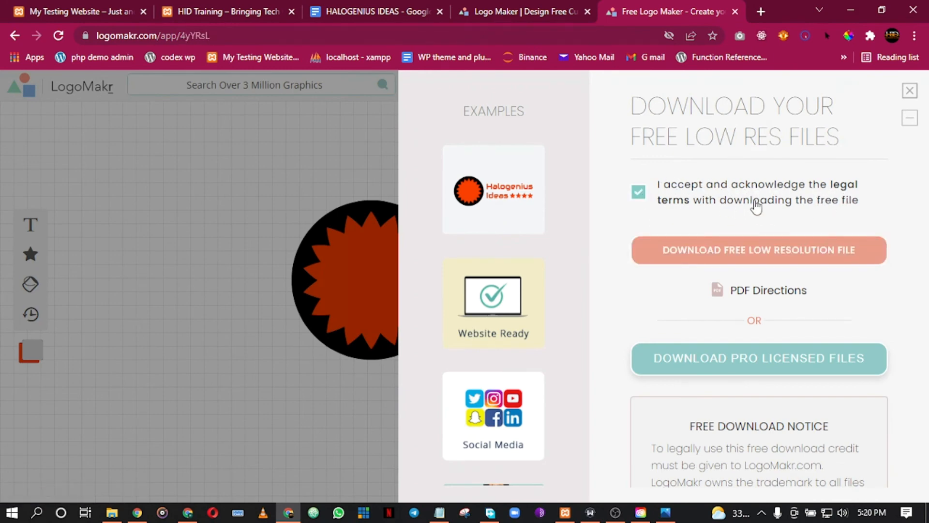
pyautogui.click(726, 259)
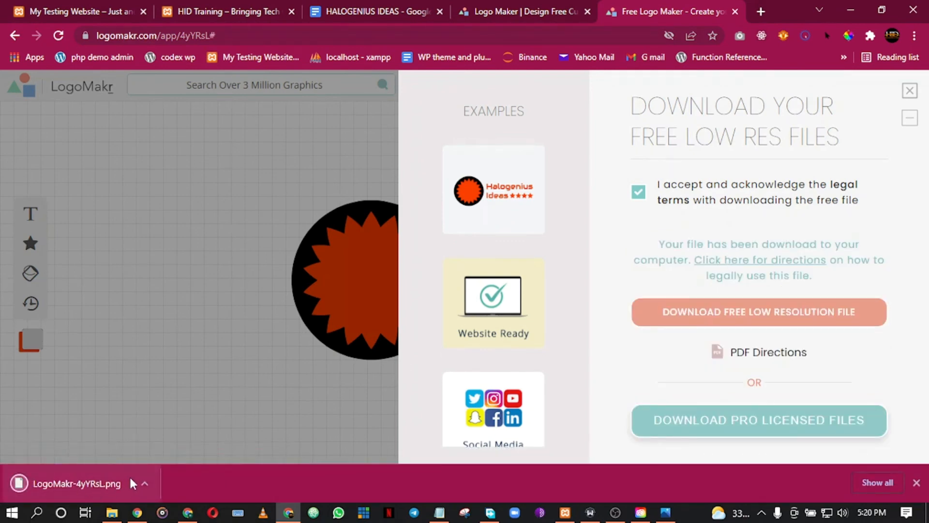
pyautogui.click(909, 92)
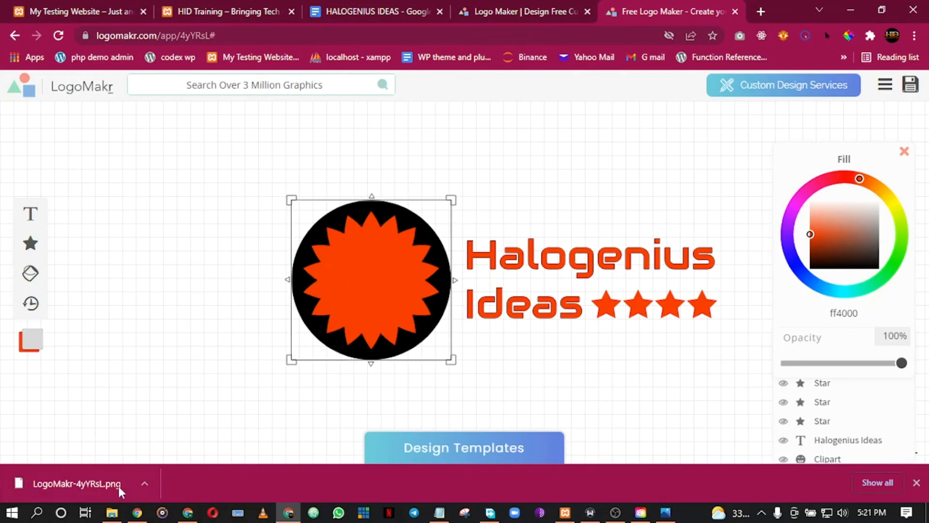
pyautogui.click(91, 482)
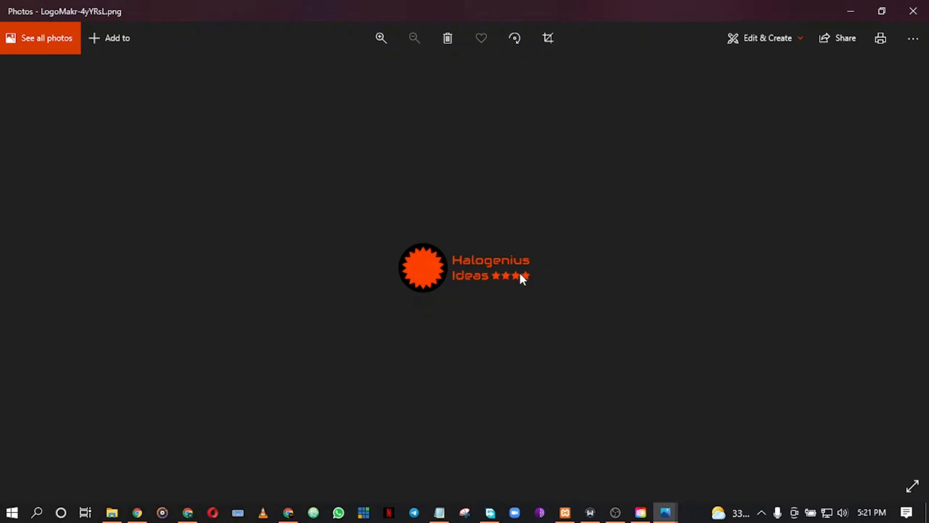
pyautogui.click(851, 13)
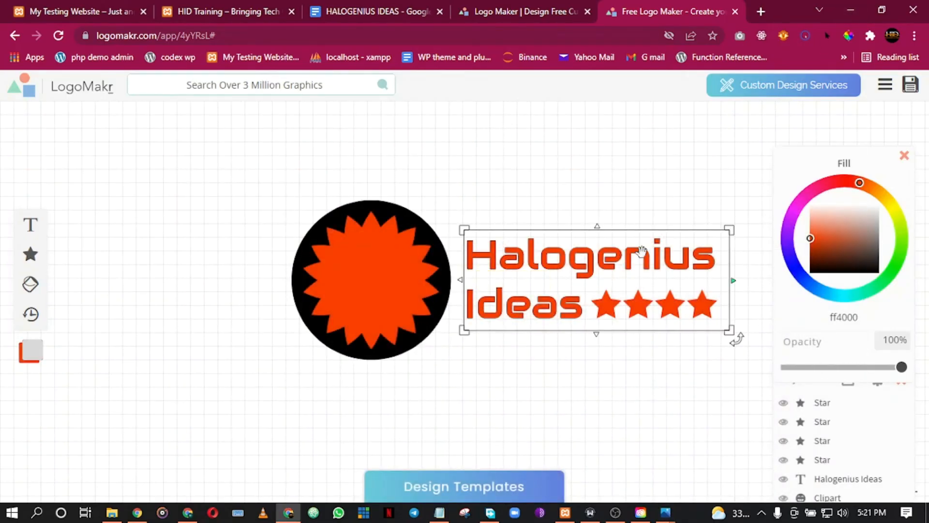
pyautogui.click(360, 349)
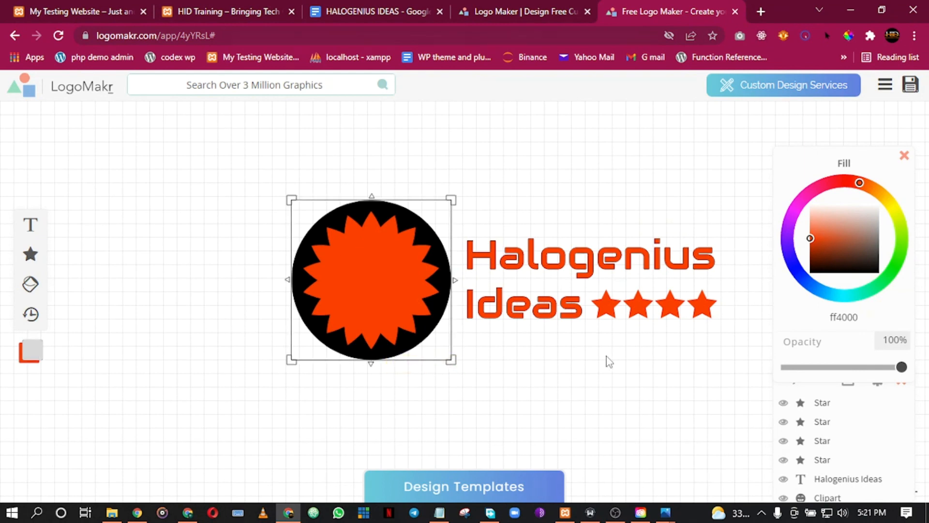
pyautogui.click(556, 274)
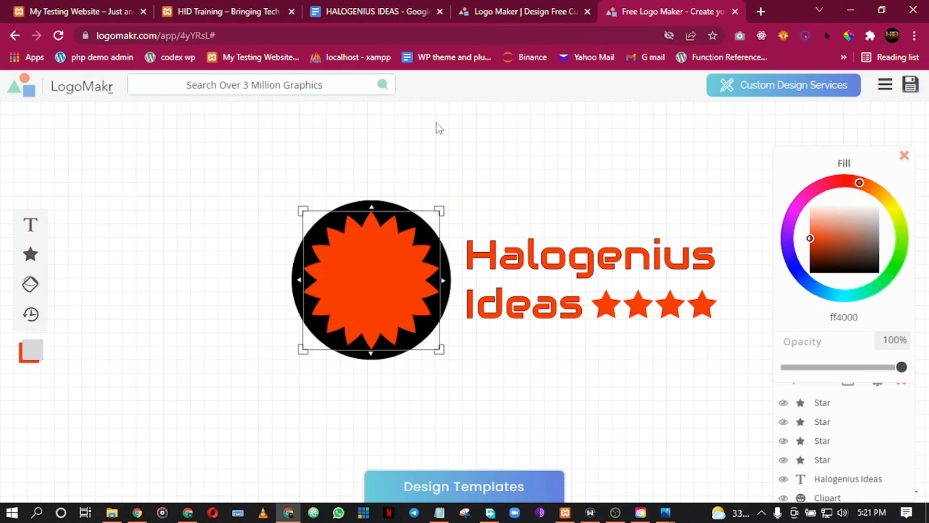
pyautogui.click(480, 167)
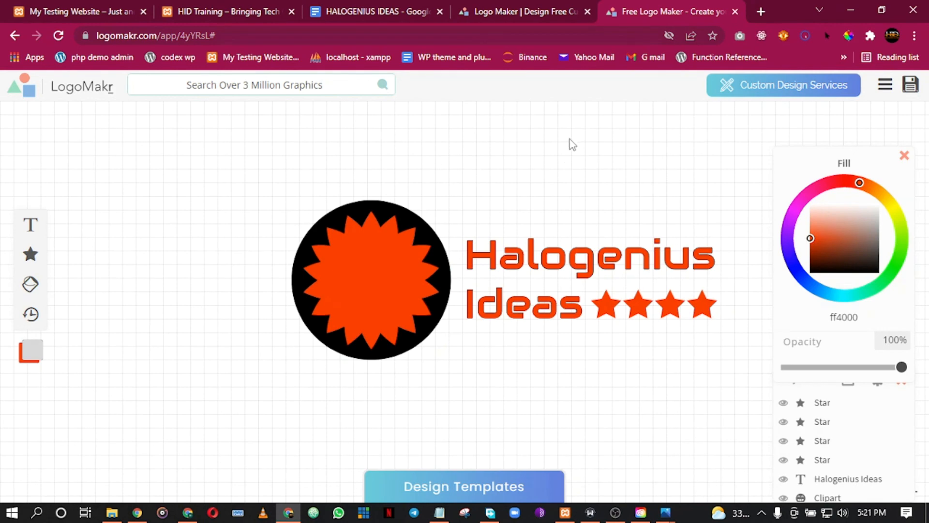
pyautogui.click(498, 261)
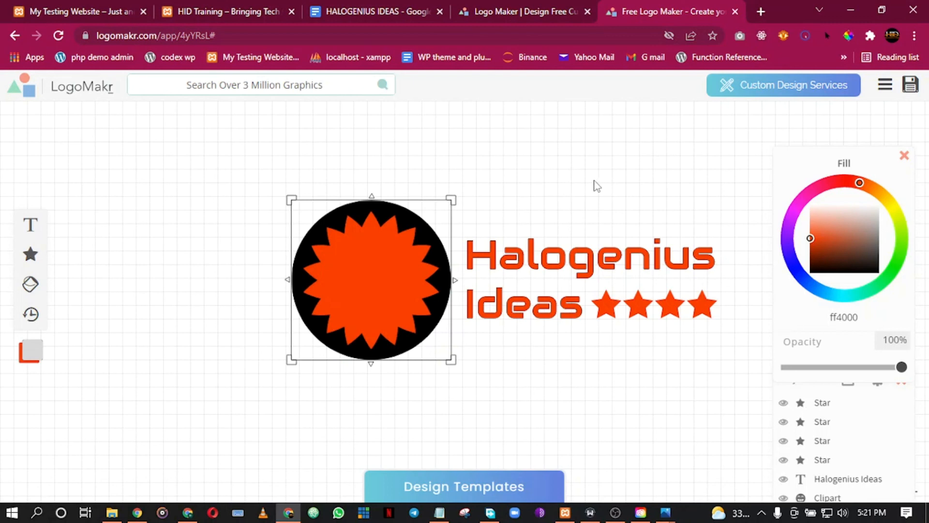
pyautogui.click(586, 241)
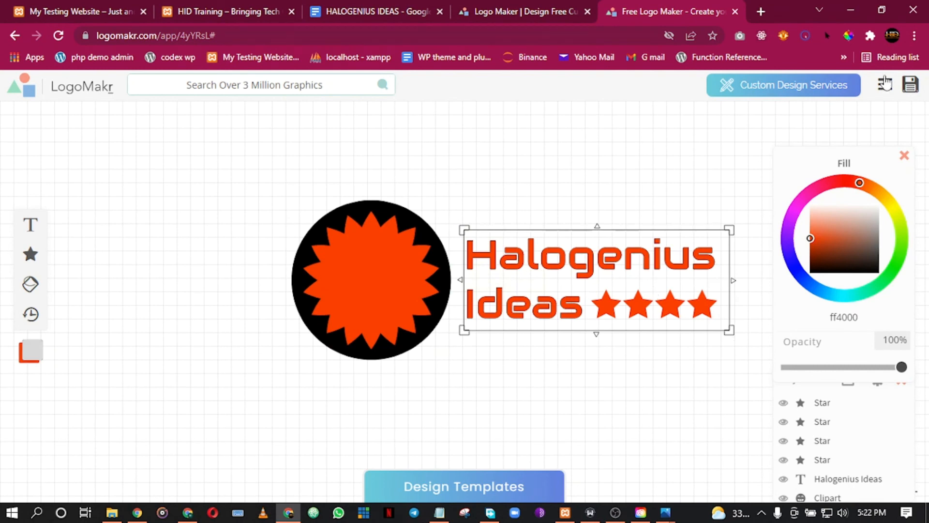
pyautogui.click(621, 519)
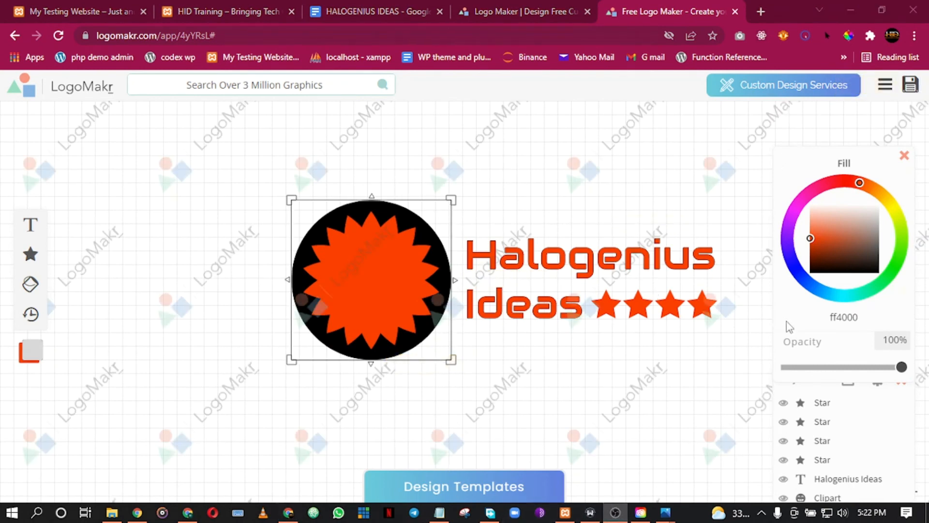